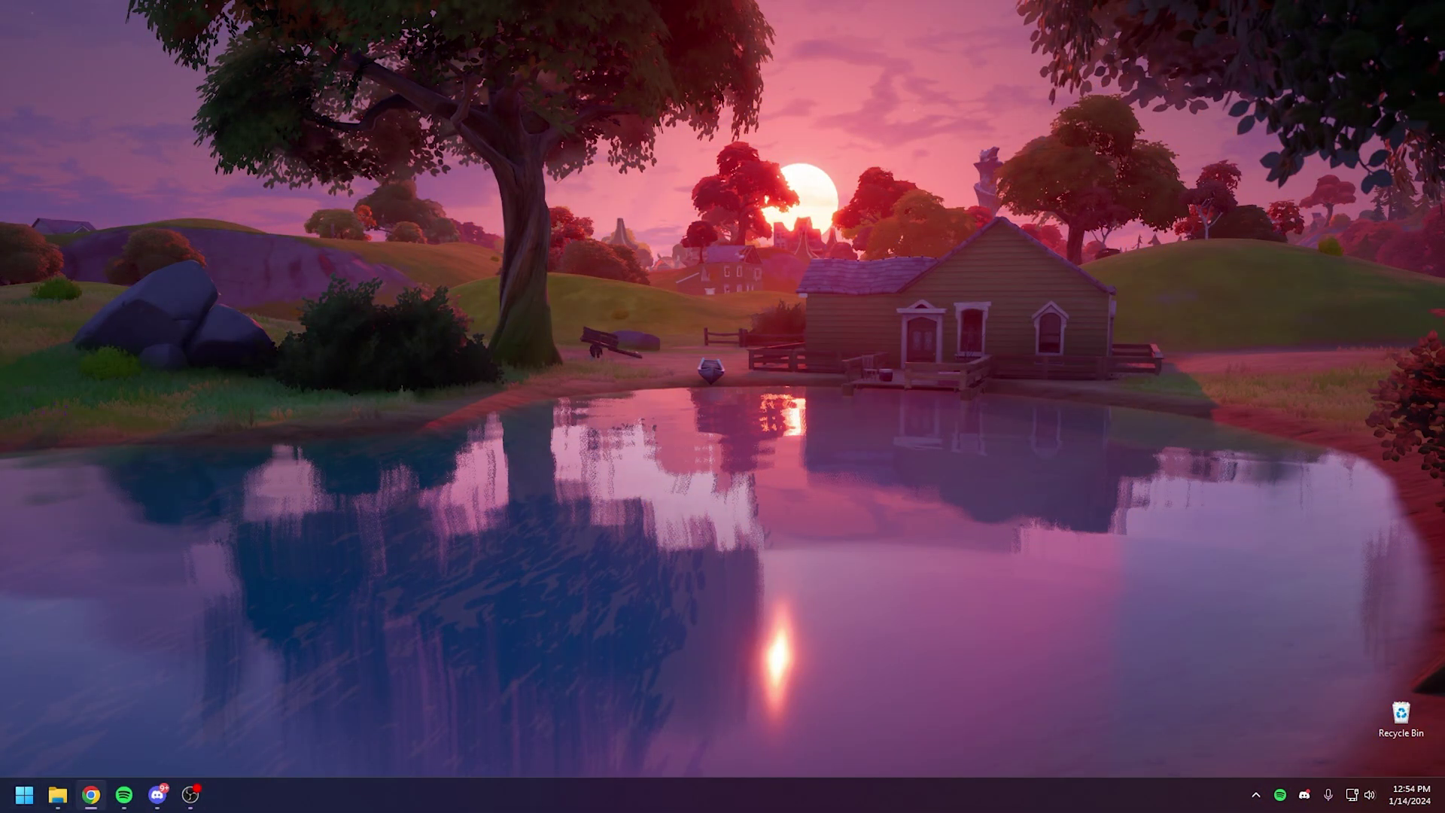
Select and expand the HKEY_LOCAL_MACHINE\SYSTEM\CurrentControlSet\Control key to list its subkeys.
left_click(23, 796)
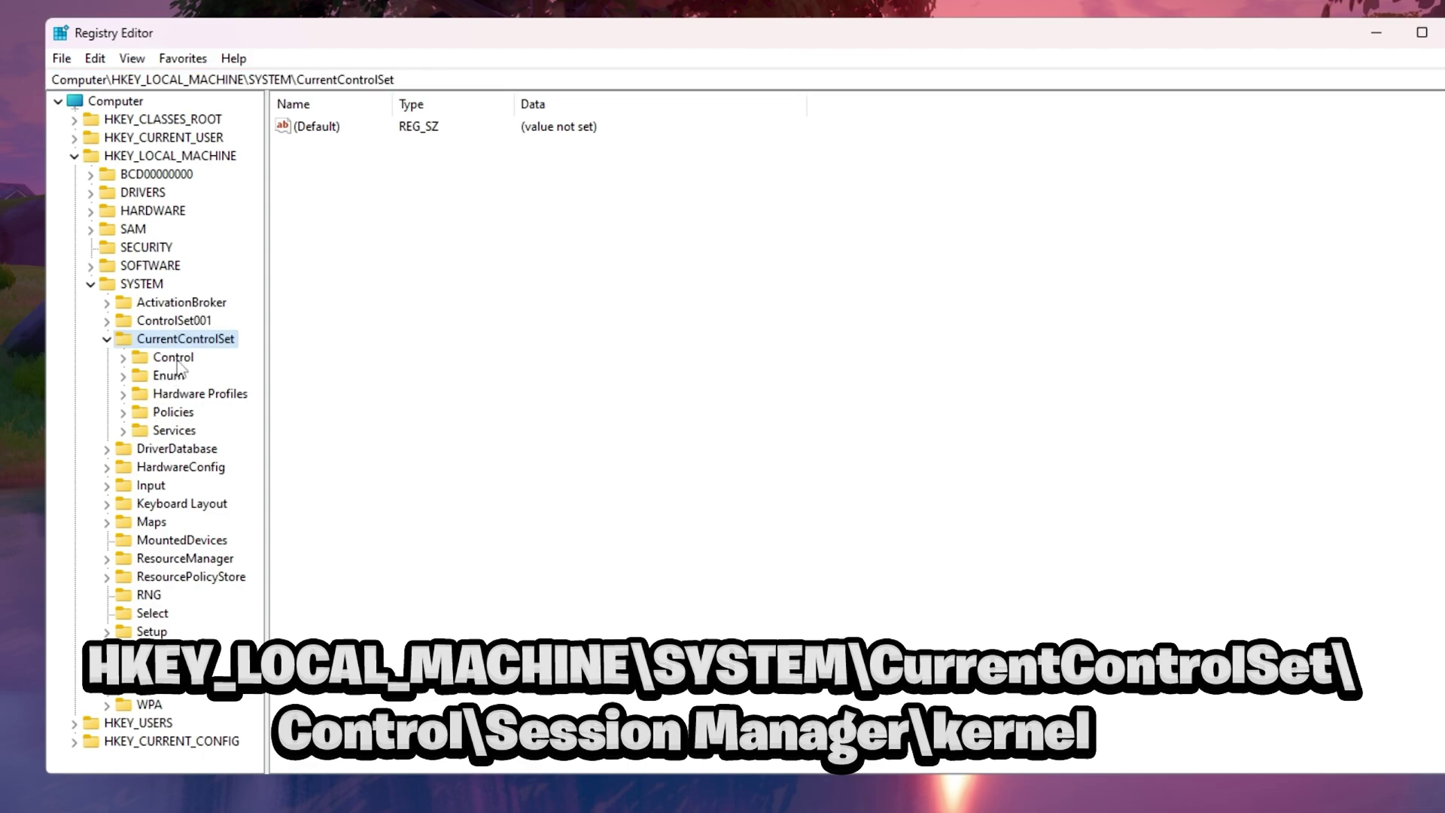
left_click(173, 358)
left_click(125, 360)
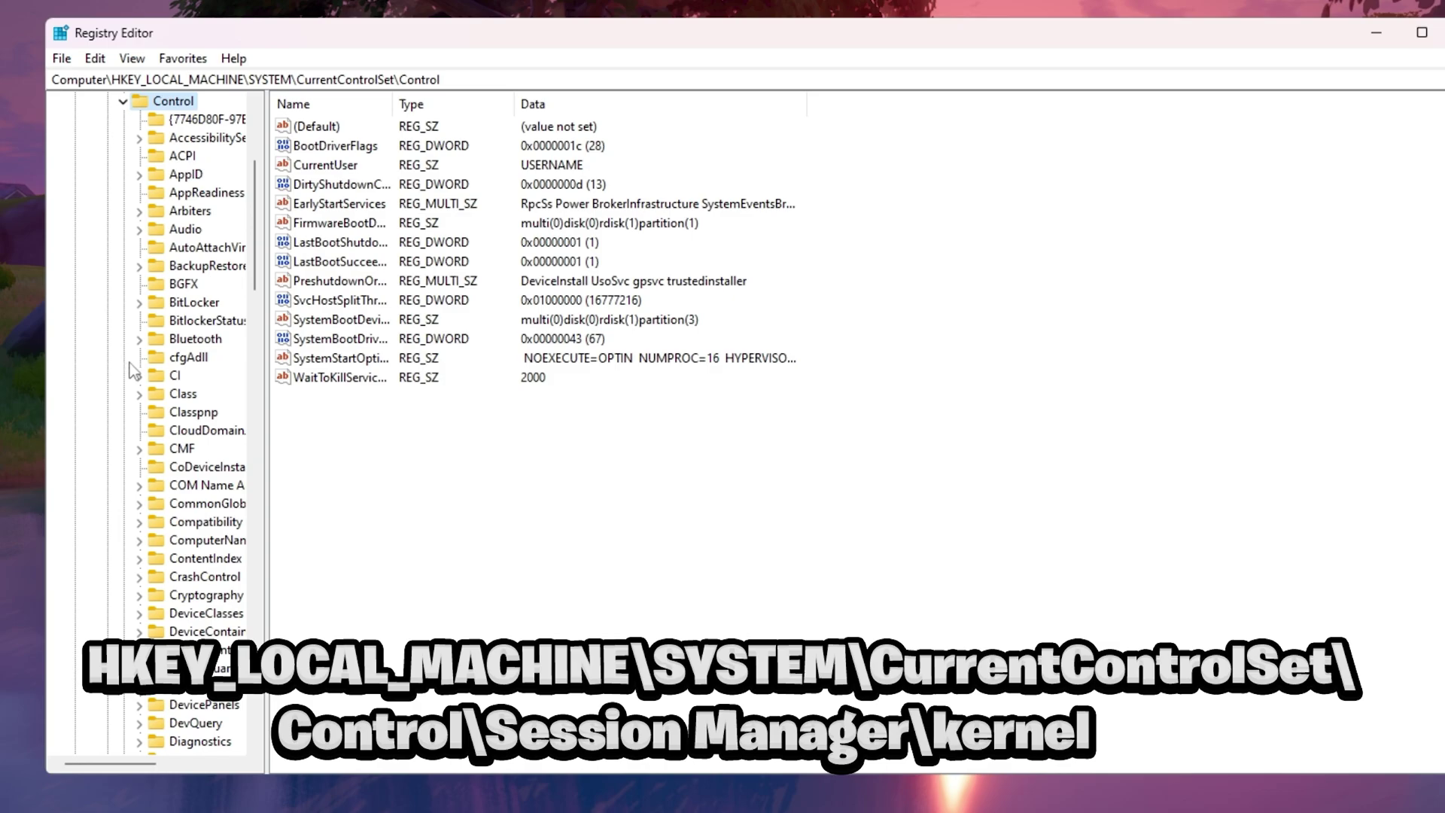
scroll(226, 355, "down", 8)
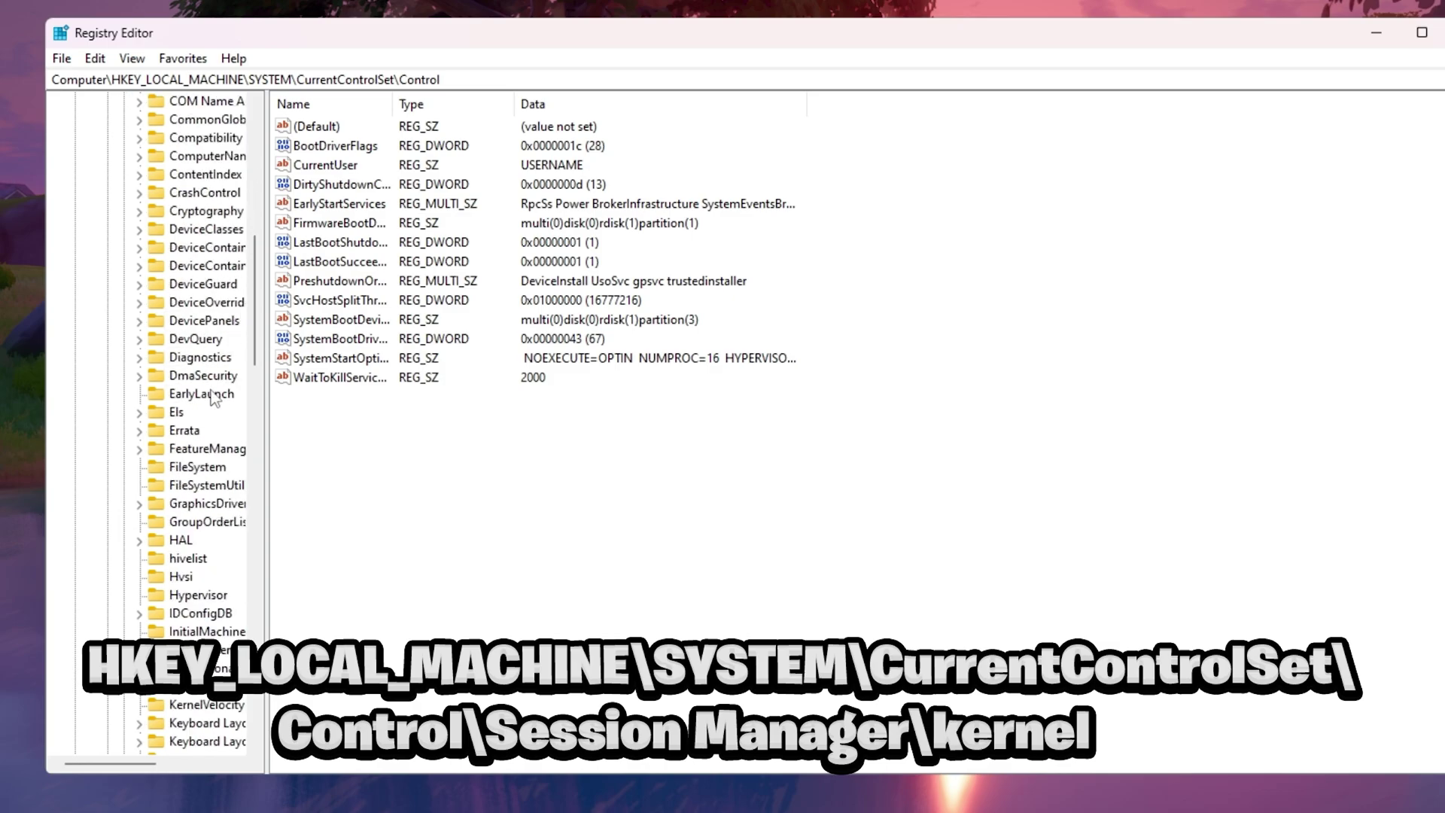
left_click_drag(266, 329, 410, 328)
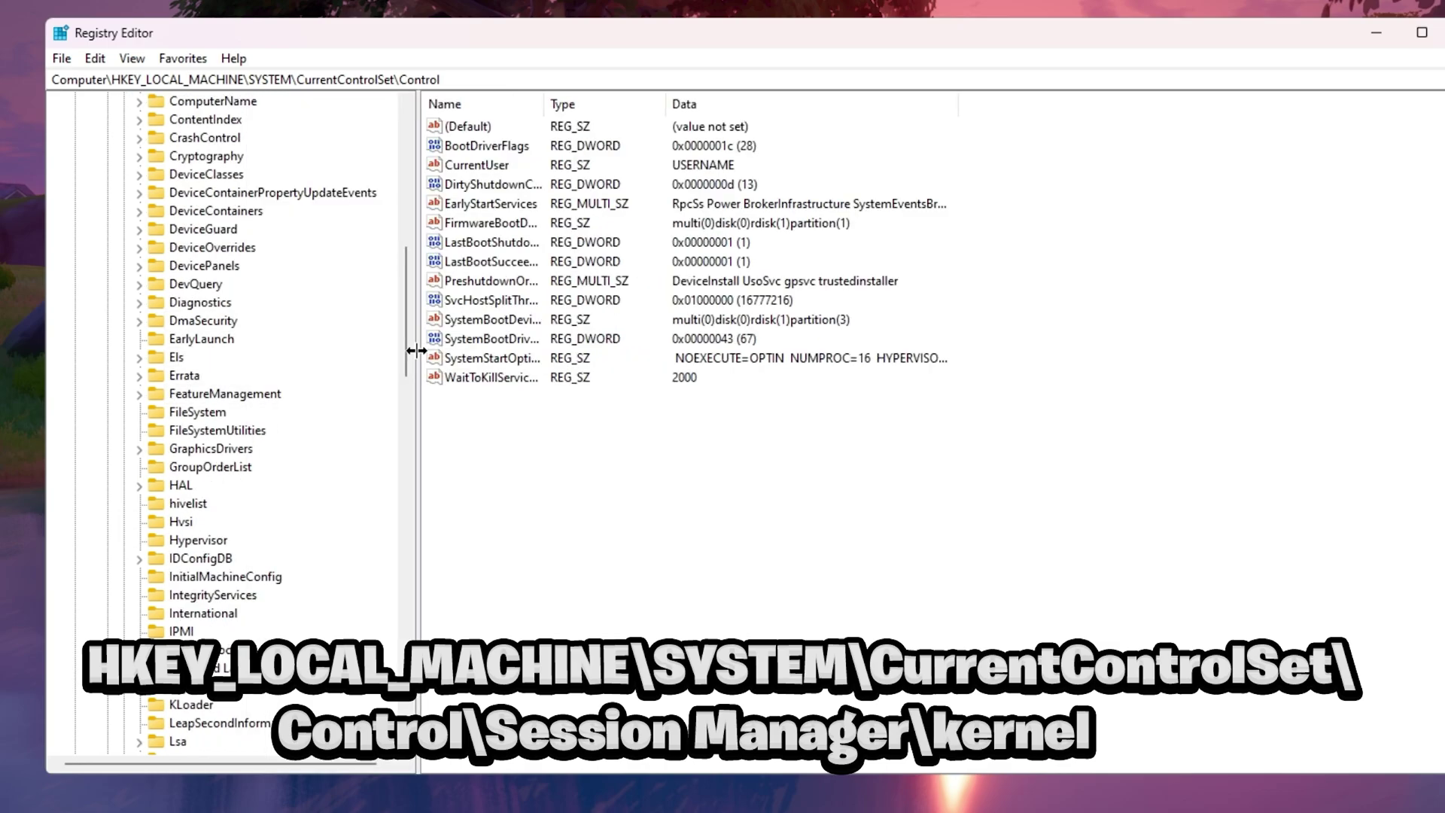
scroll(241, 354, "down", 7)
scroll(238, 391, "up", 6)
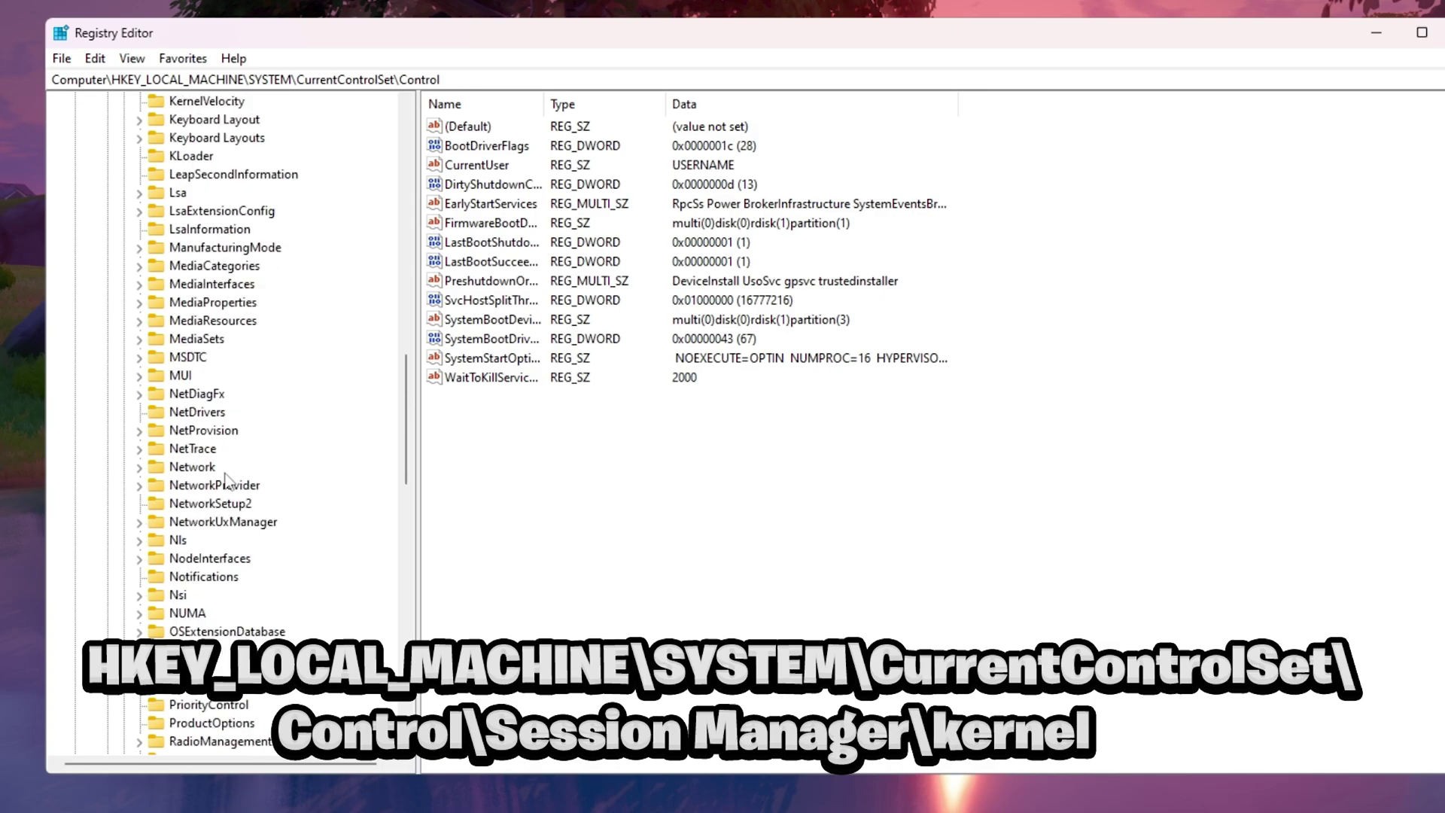
Jump down to Session Manager, expand it, and open its kernel subkey.
left_click(253, 418)
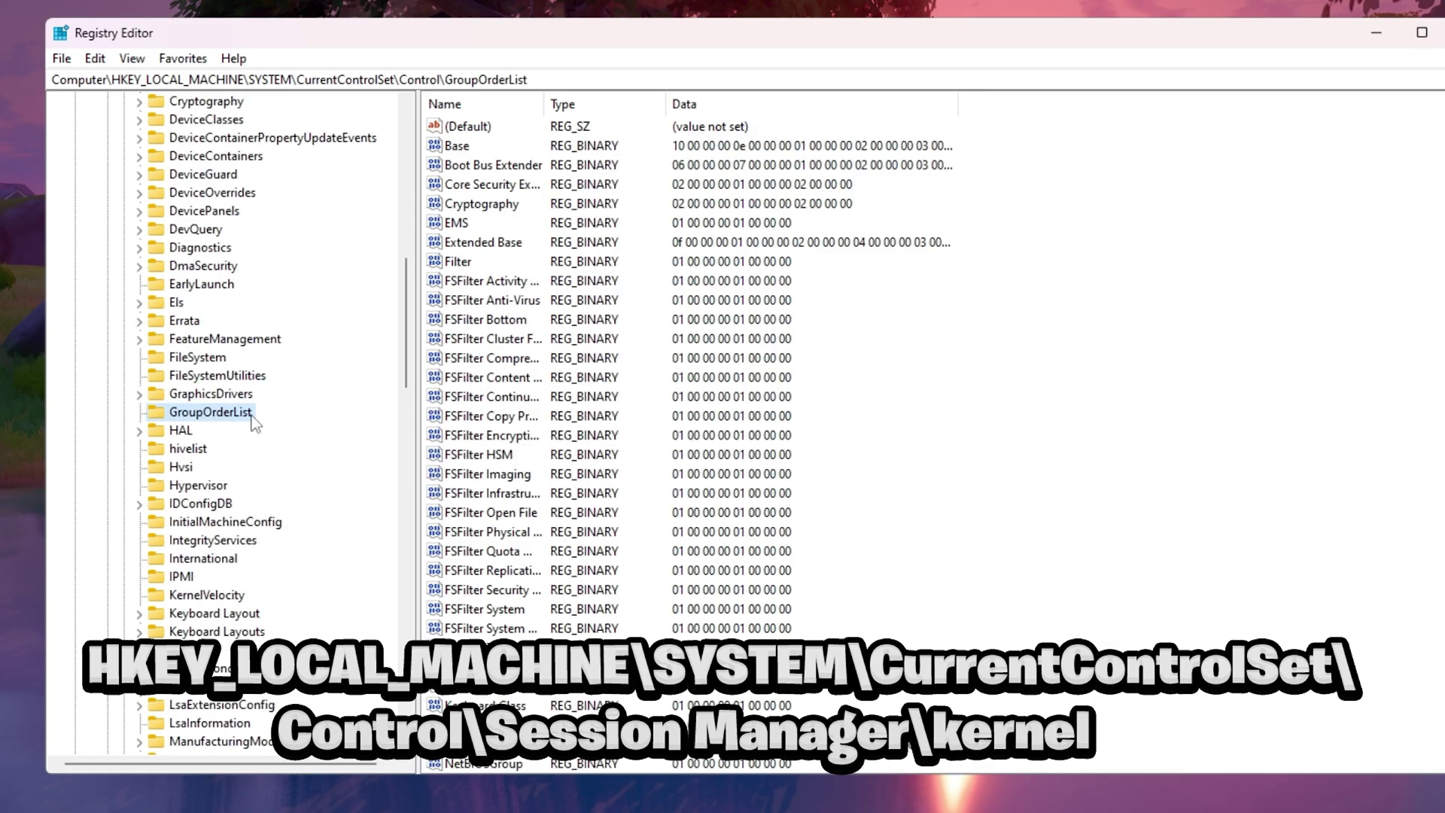
key("s")
key("s")
key("s")
key("s")
key("s")
key("s")
key("s")
key("s")
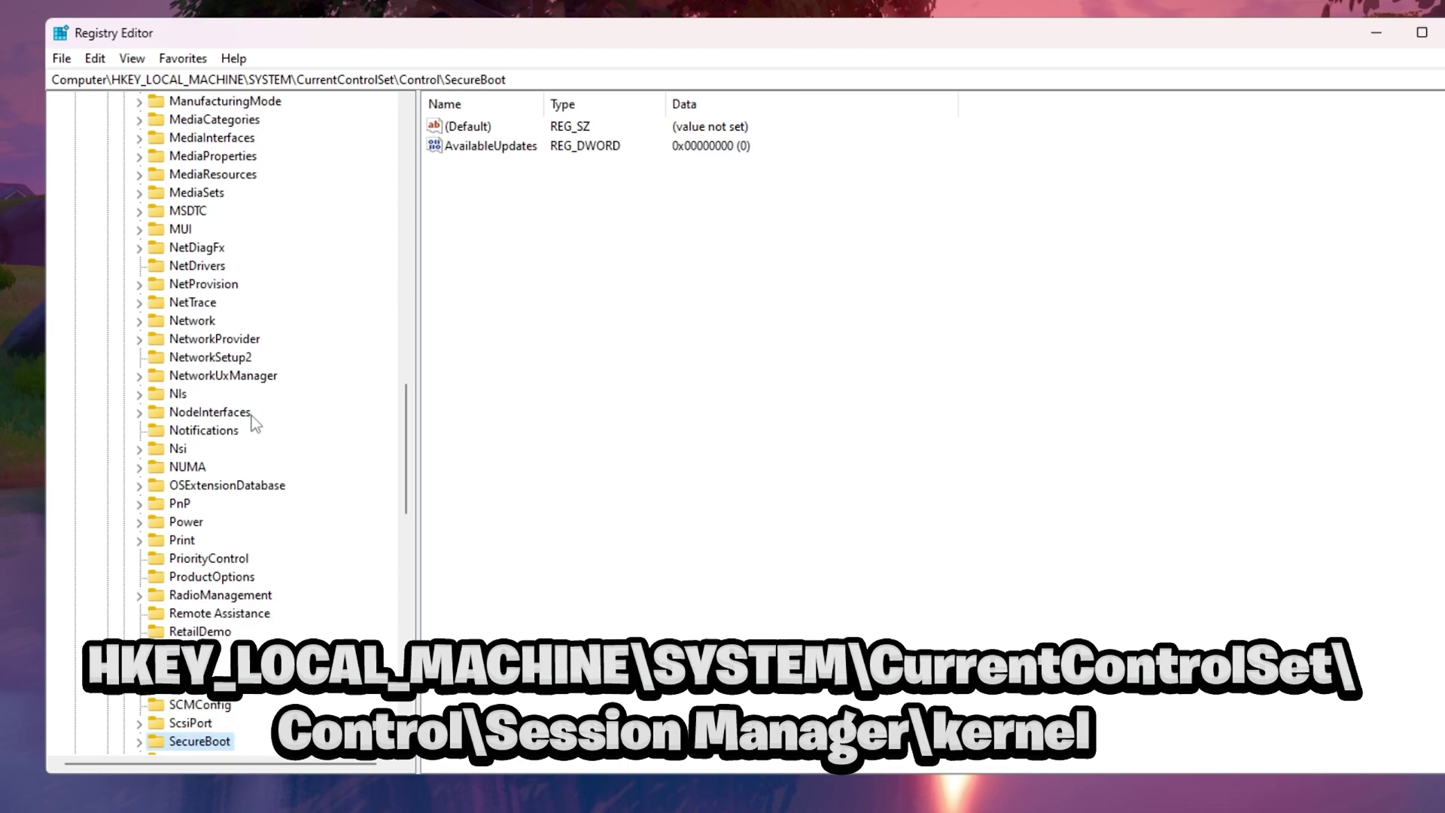
key("s")
key("s")
key("s")
key("s")
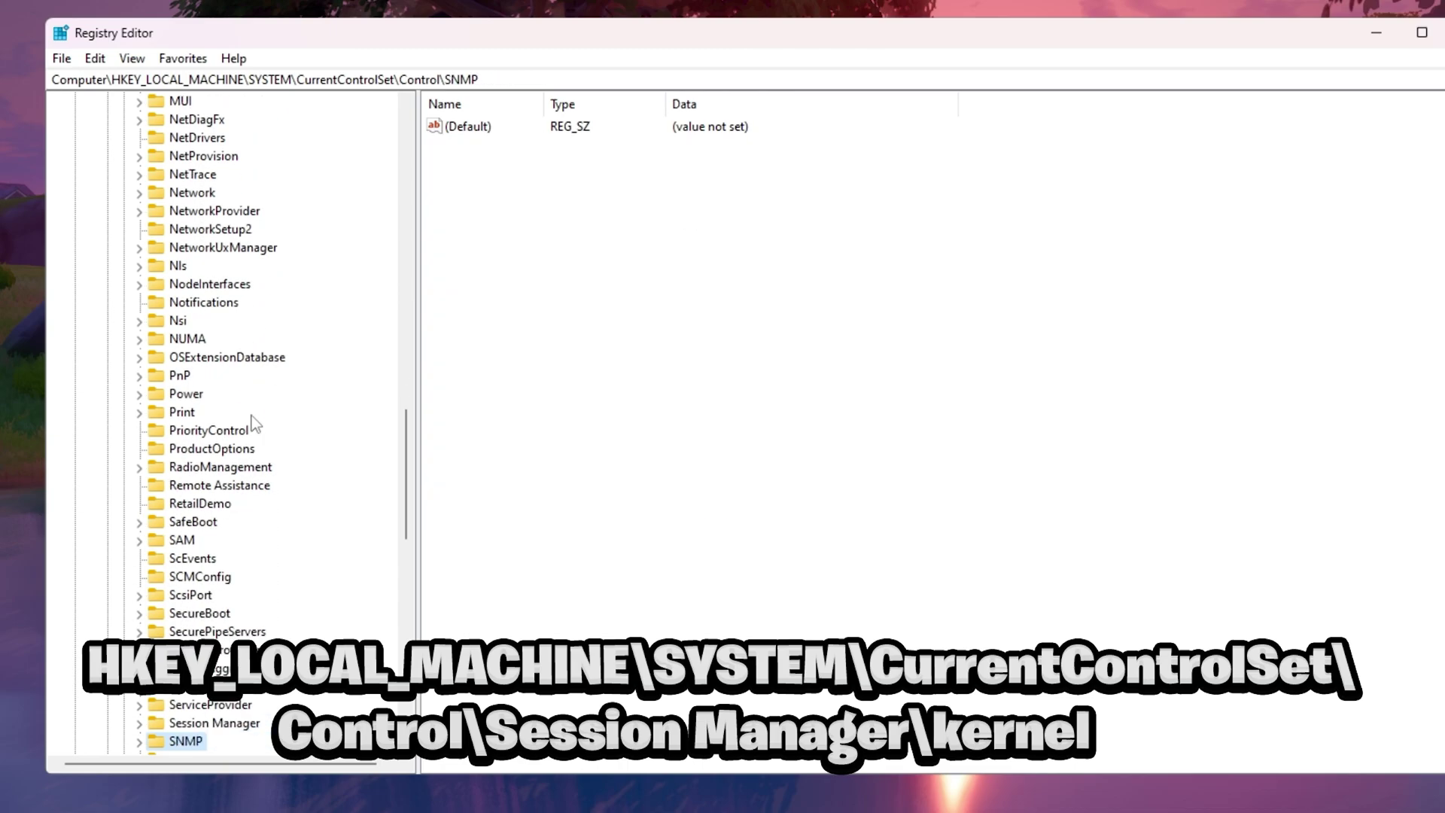
left_click(212, 724)
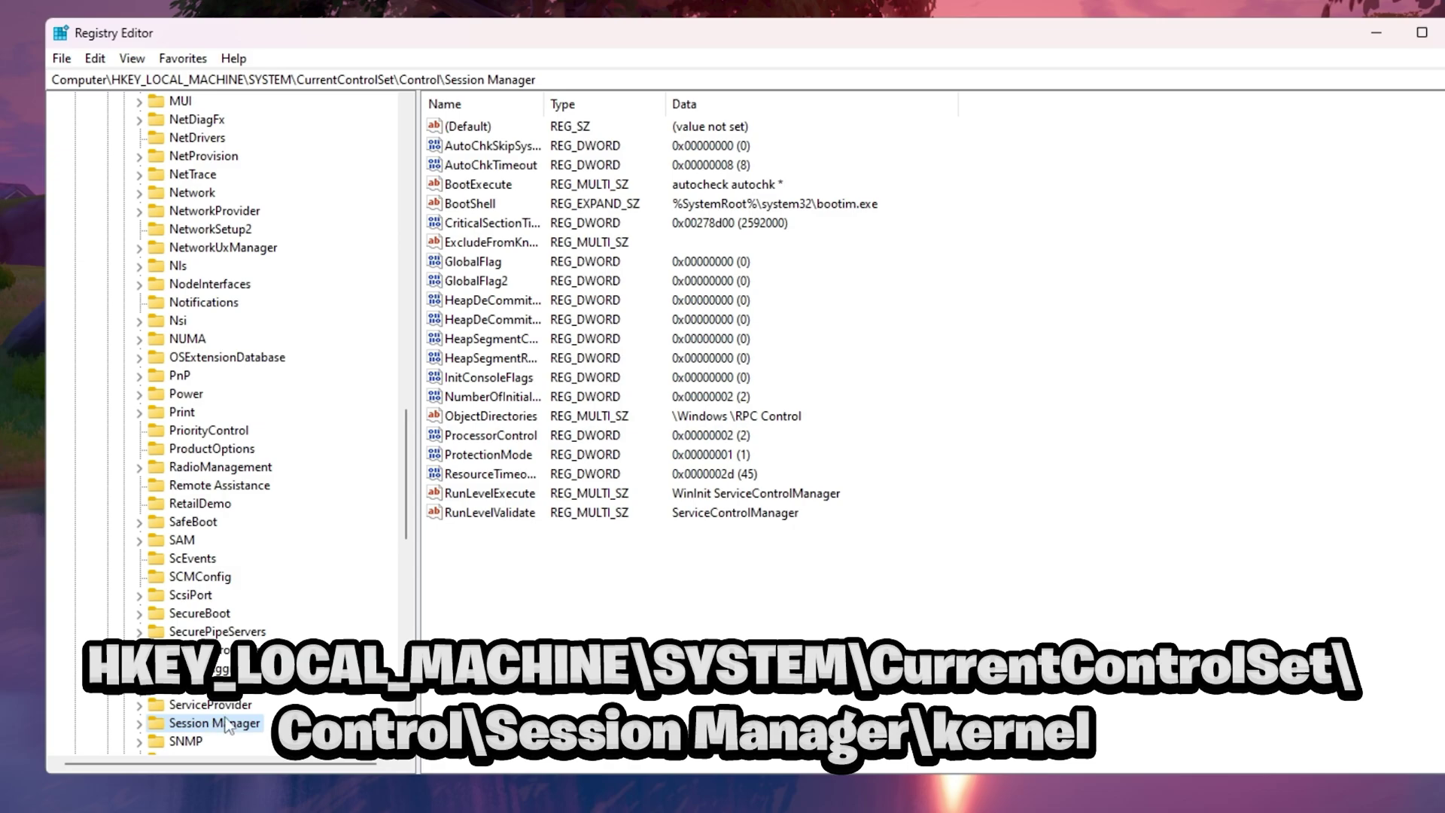
scroll(216, 730, "down", 1)
double_click(214, 668)
scroll(219, 632, "down", 9)
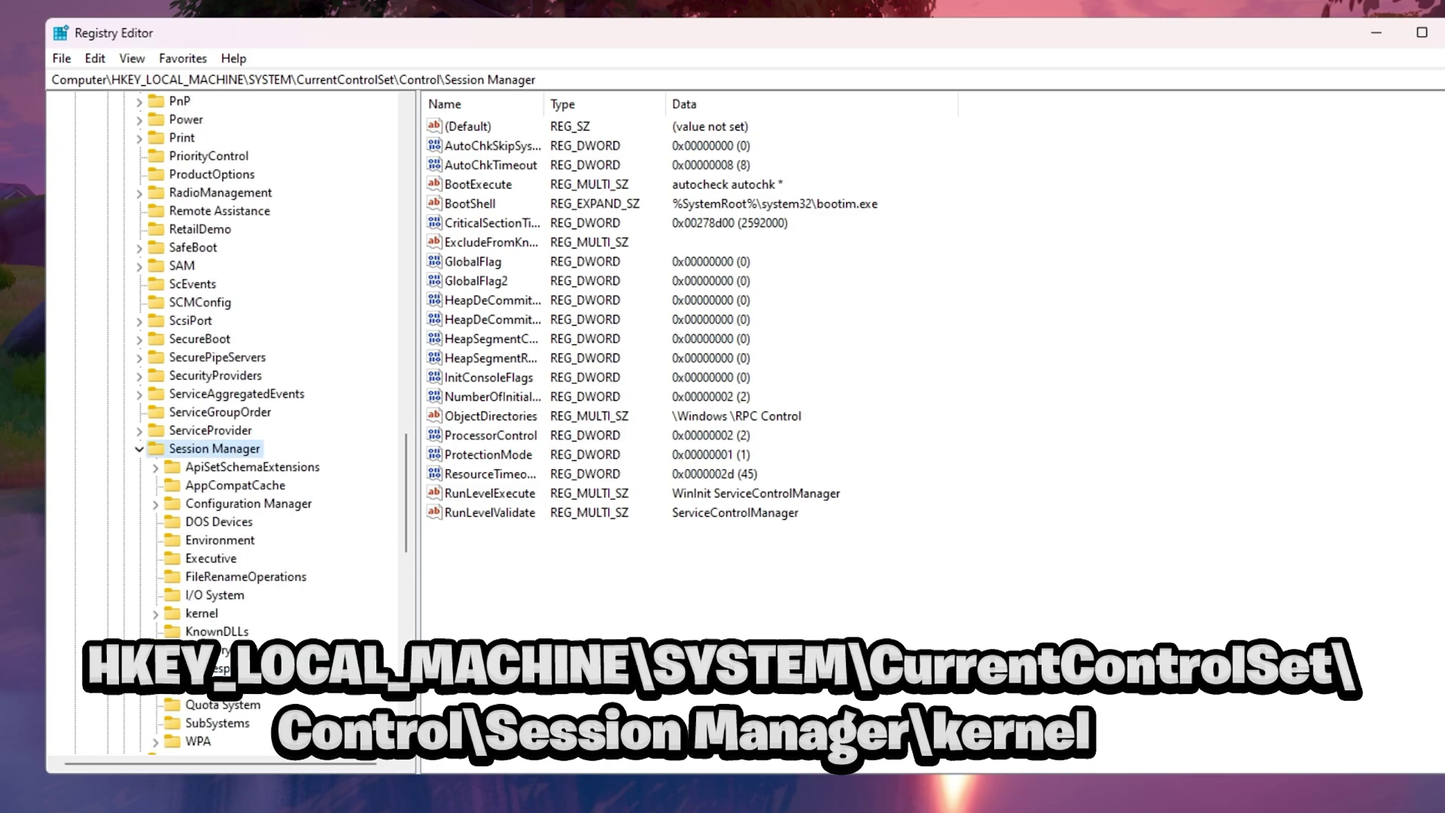
scroll(226, 609, "up", 1)
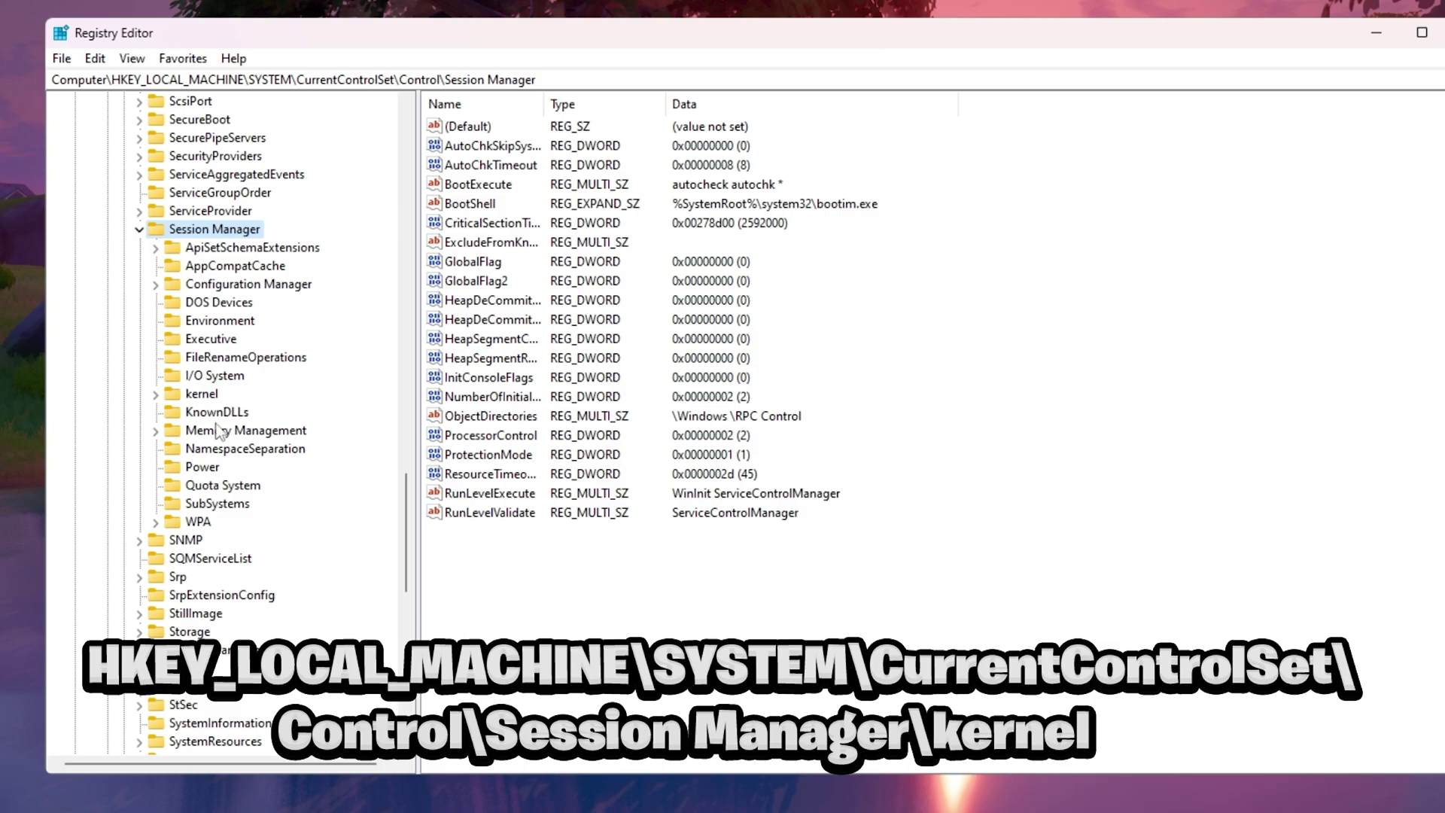
left_click(218, 396)
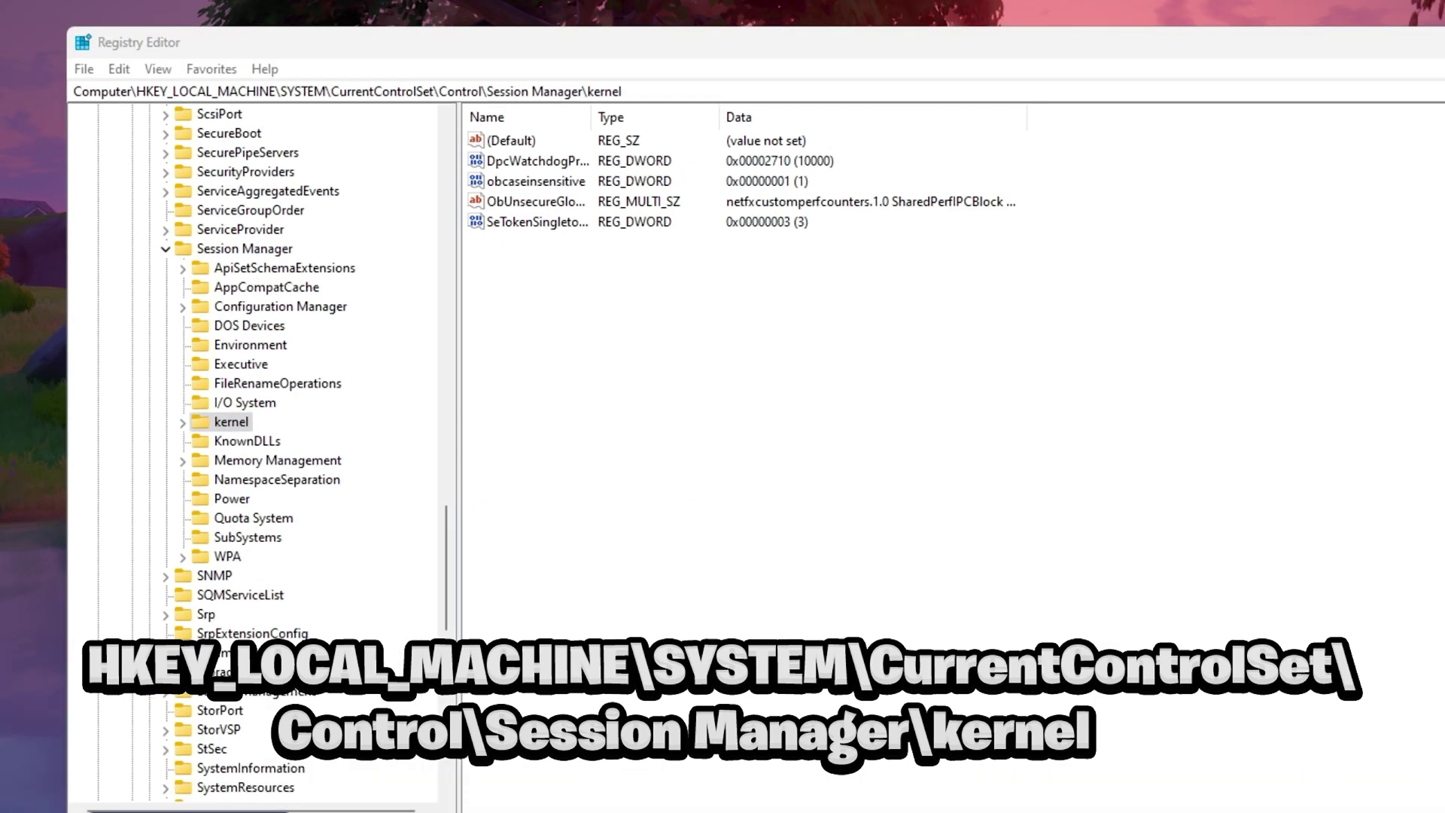
Add a DWORD (32-bit) value named GlobalTimerResolutionRequests to the kernel key.
left_click(841, 549)
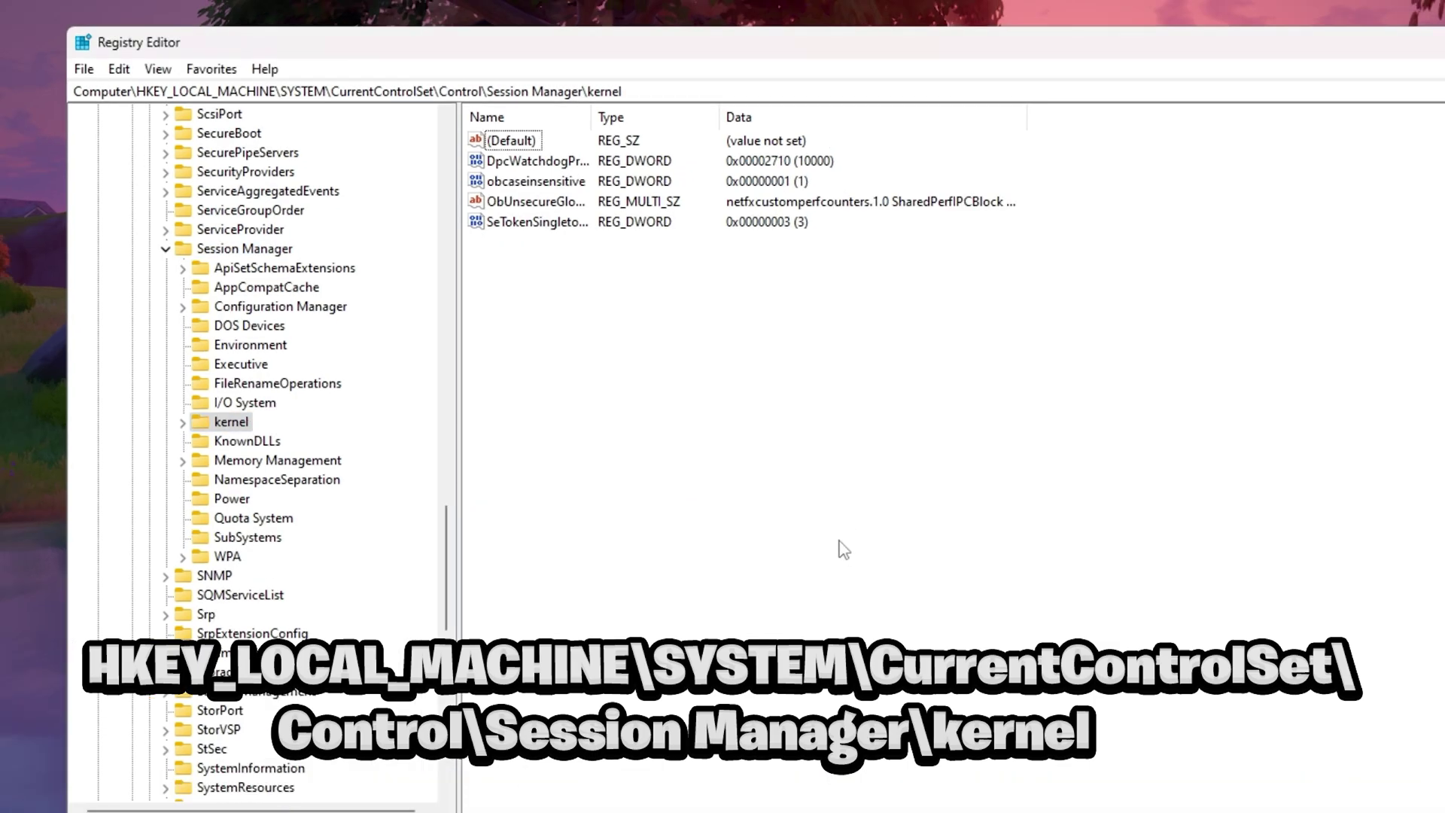
right_click(591, 380)
mouse_move(640, 380)
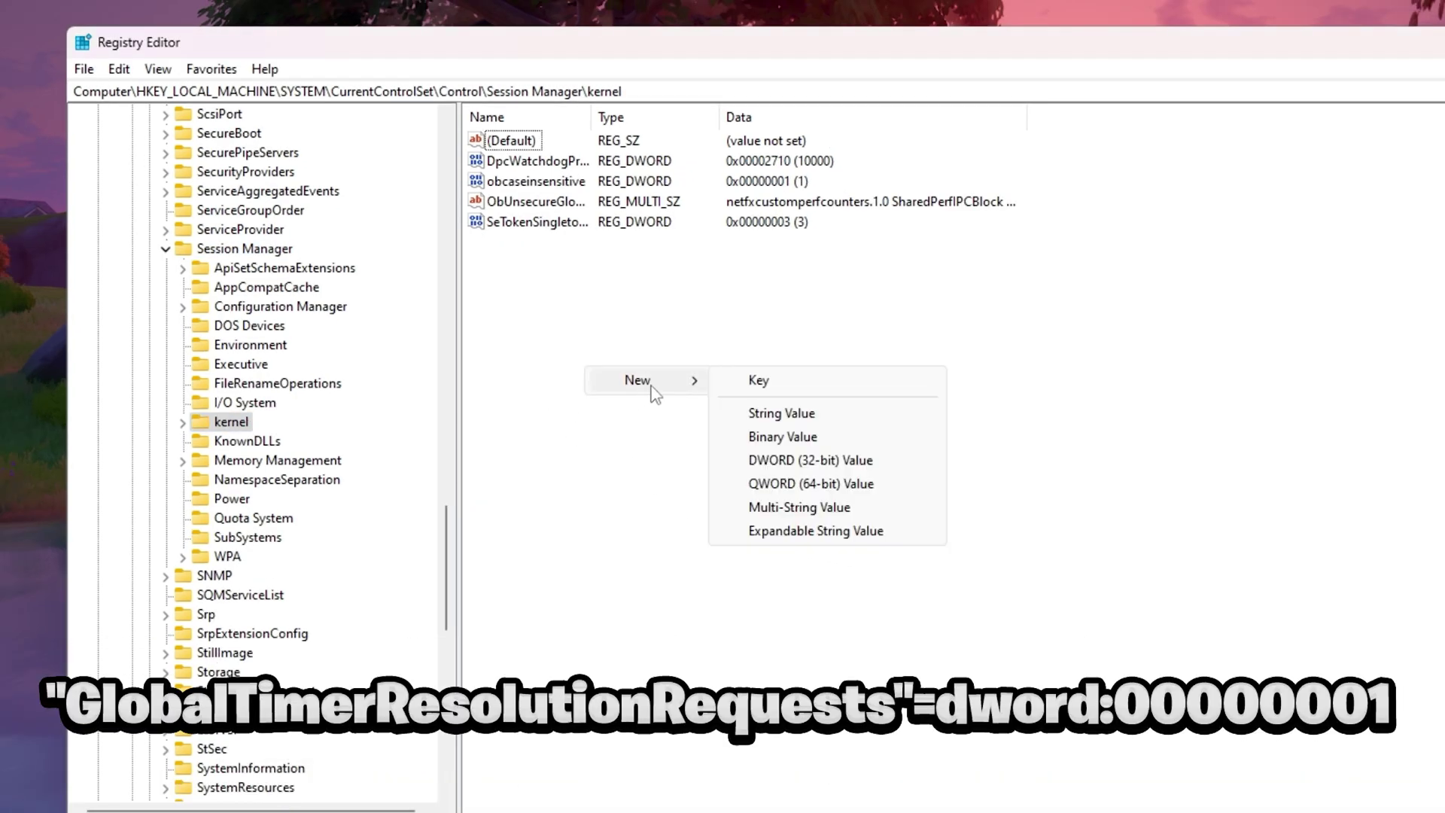
left_click(788, 460)
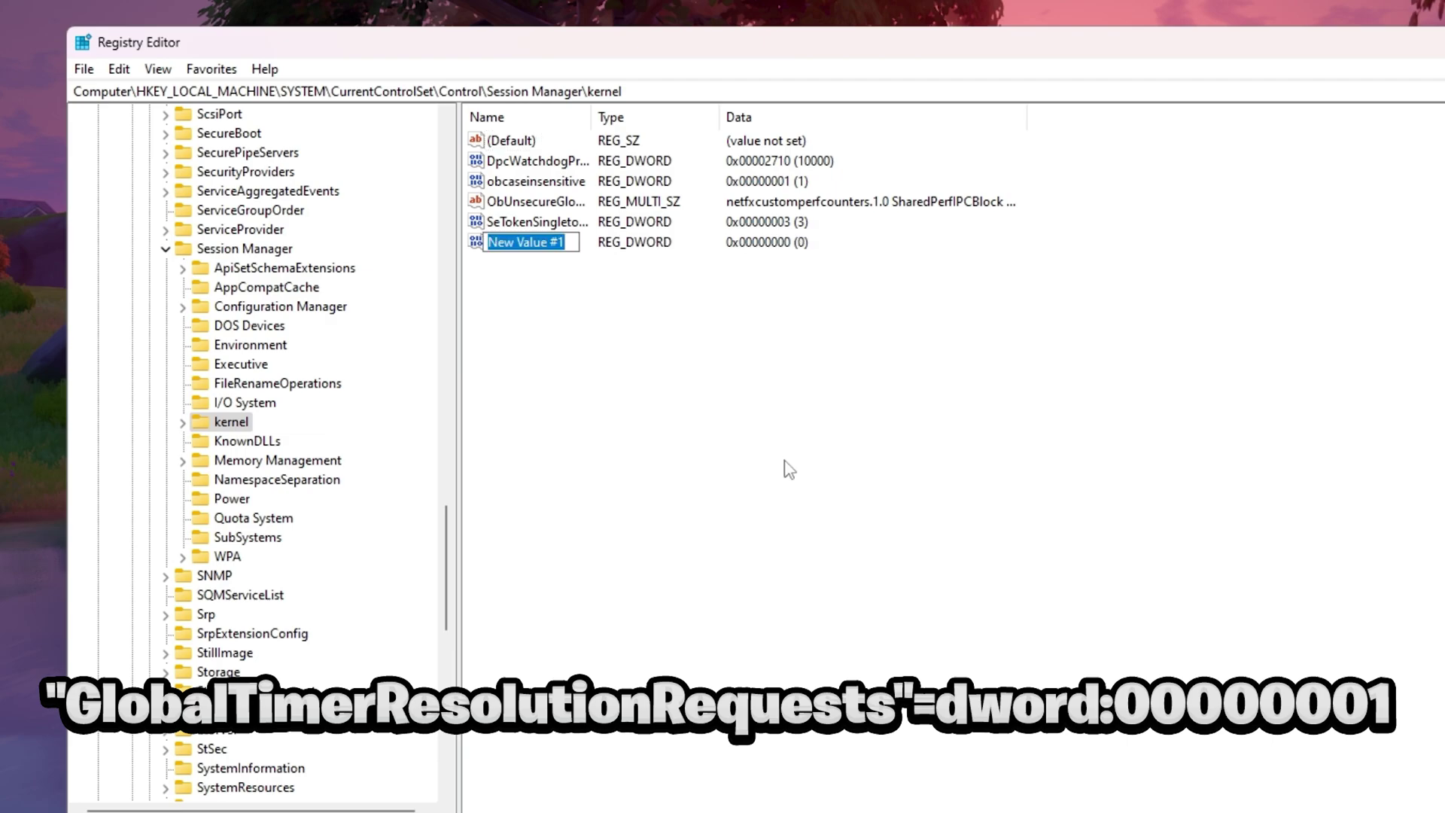
type("Glob")
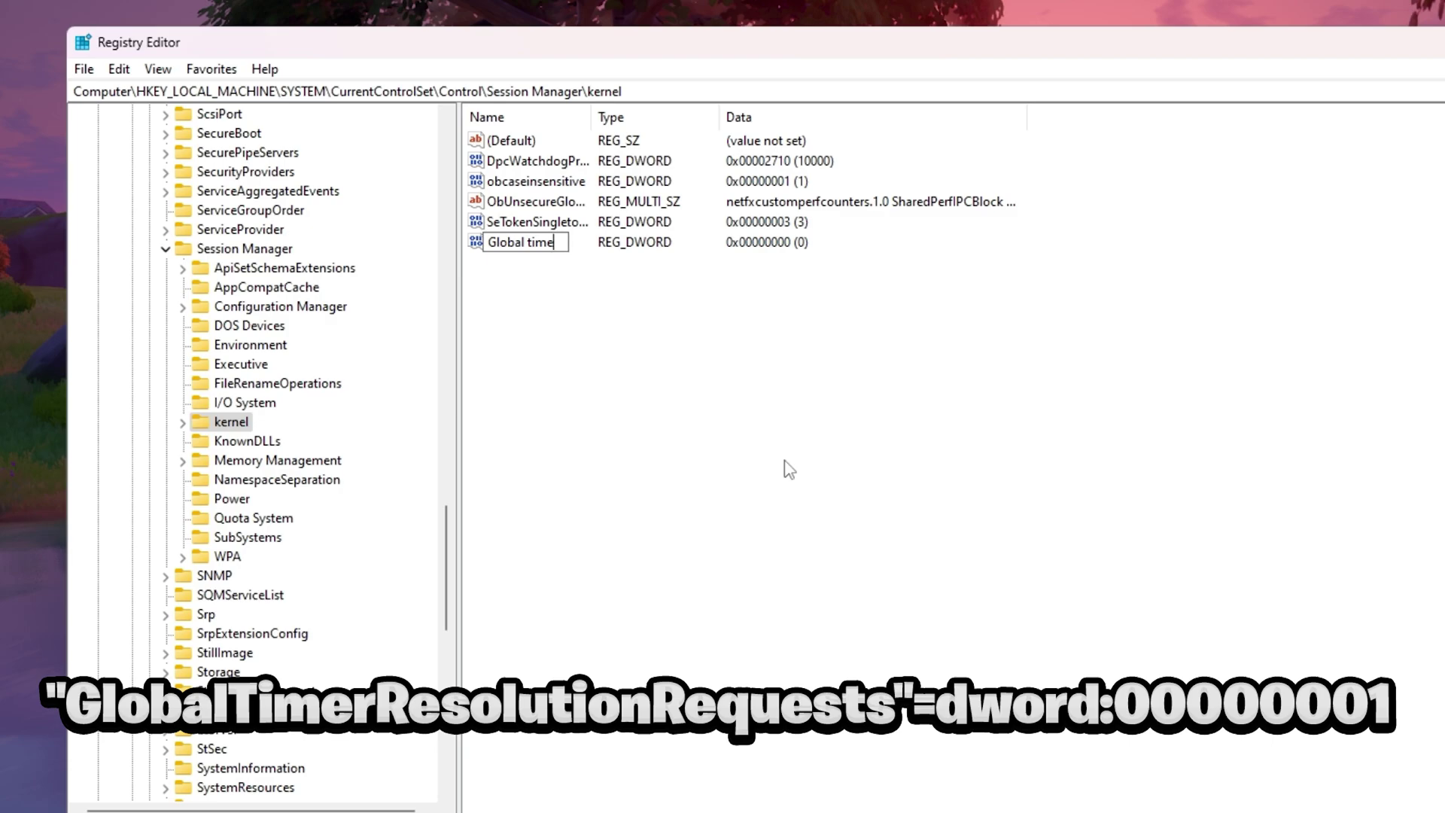
type("al time")
key("BackSpace")
key("BackSpace")
key("BackSpace")
key("BackSpace")
key("BackSpace")
type("TimerResolution")
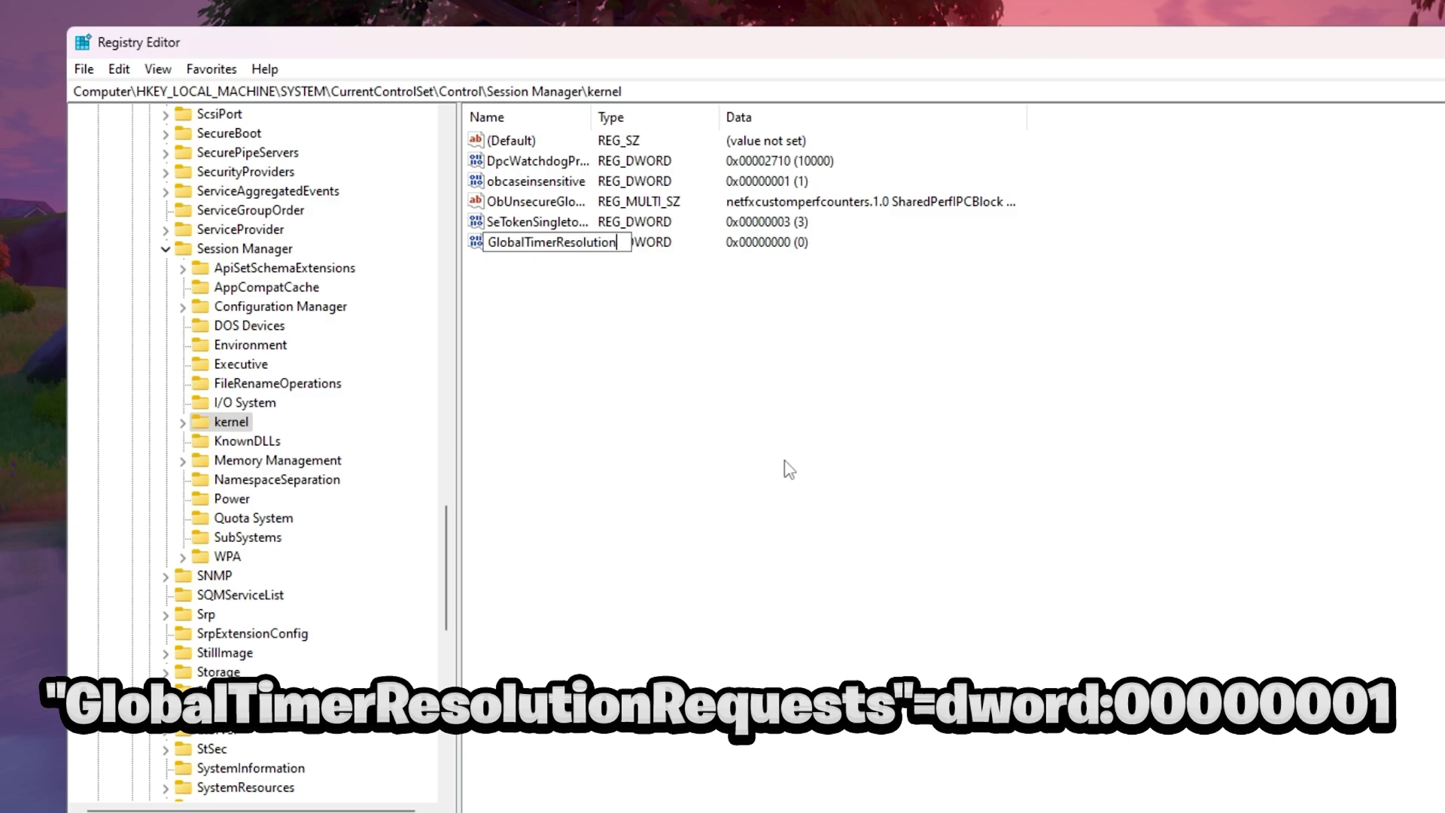
type("Requeste")
key("Return")
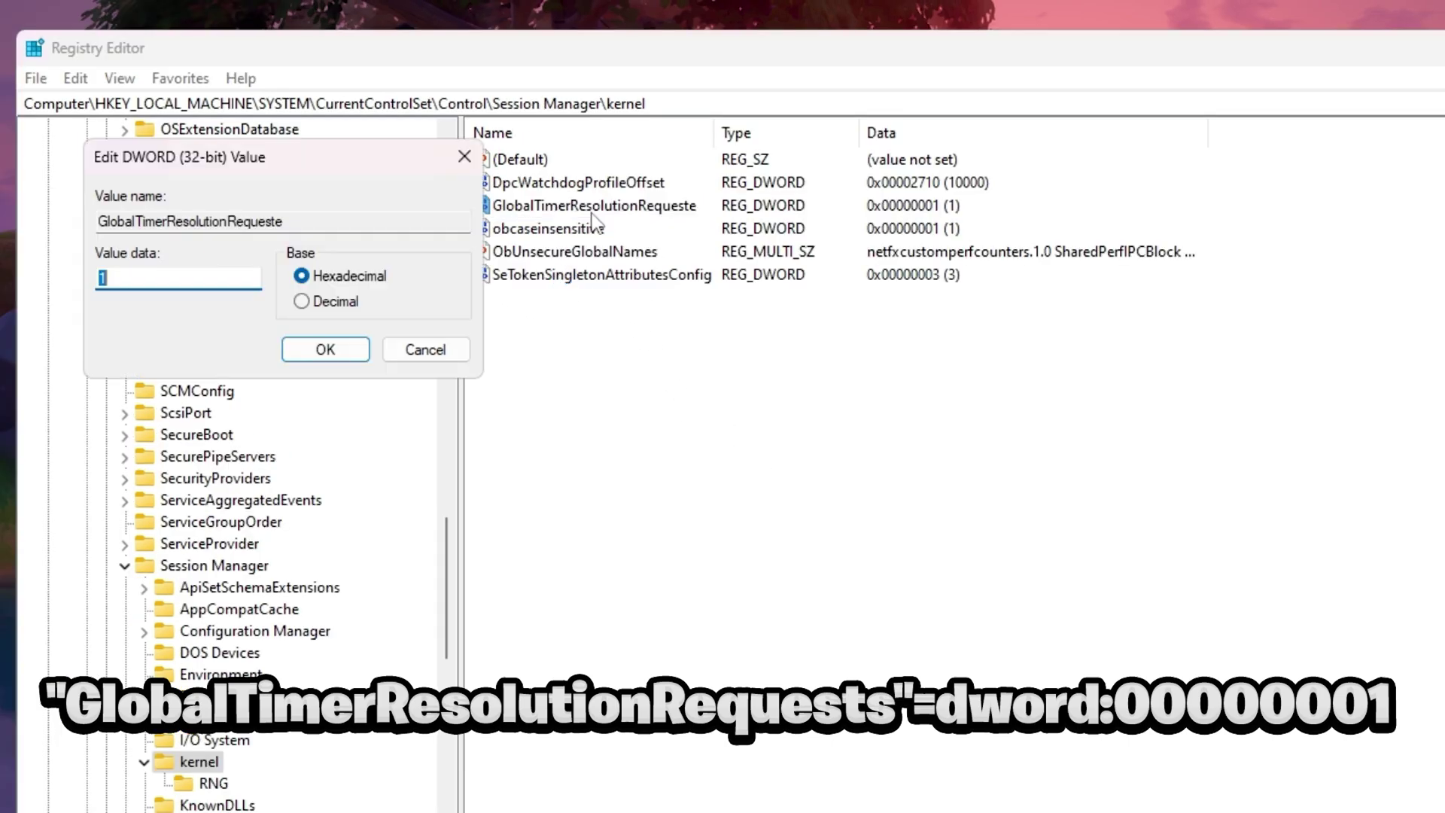
Set GlobalTimerResolutionRequests data to 1 and save it.
type("00000001")
left_click_drag(164, 278, 96, 286)
left_click(181, 276)
left_click(306, 354)
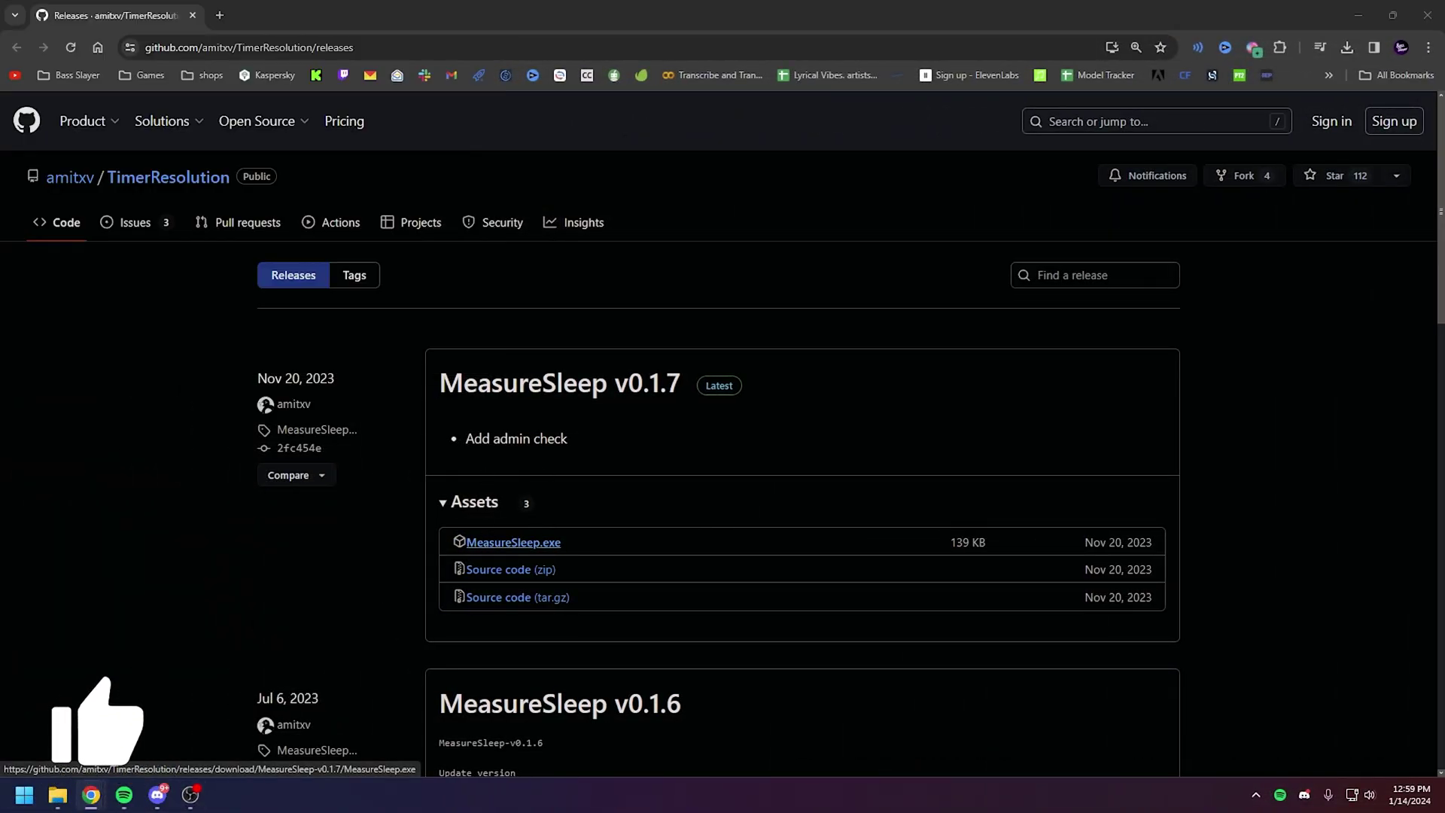
Download MeasureSleep.exe and SetTimerResolution.exe v0.1.3 from the TimerResolution GitHub releases.
left_click(513, 541)
scroll(513, 522, "down", 5)
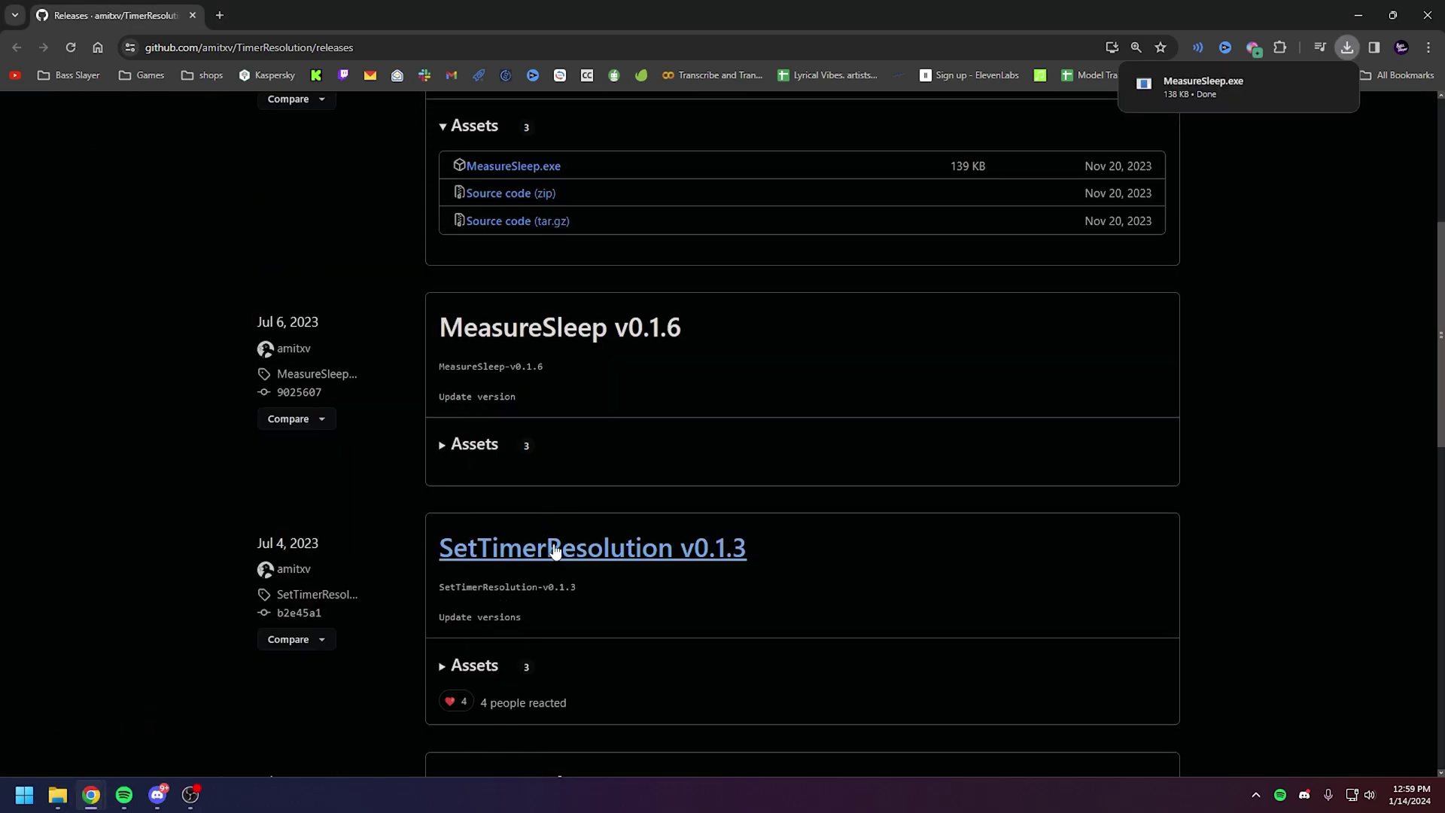
left_click(552, 555)
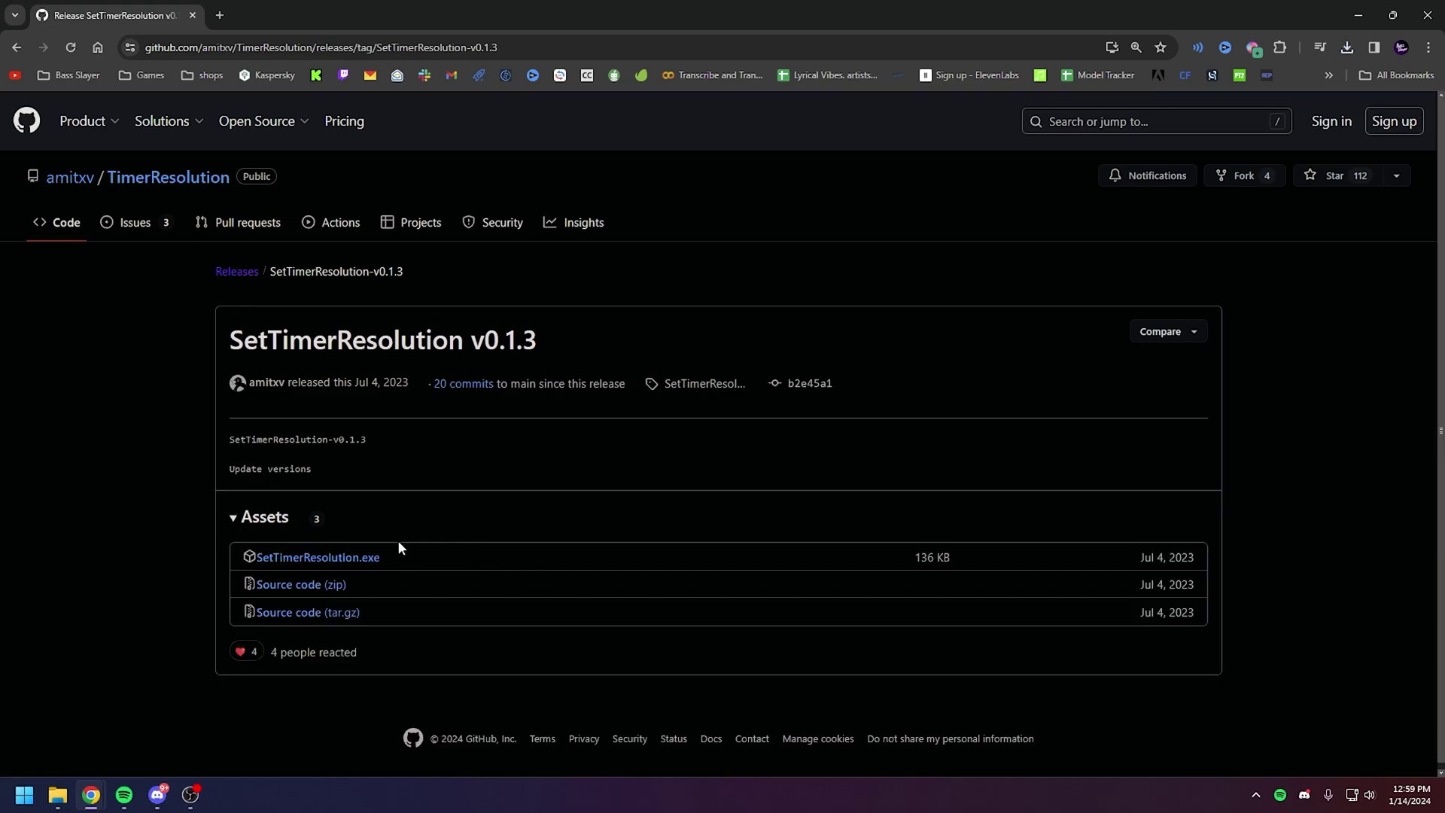
left_click(321, 558)
Close the browser and move SetTimerResolution.exe from the desktop into the root of C:.
left_click(1427, 15)
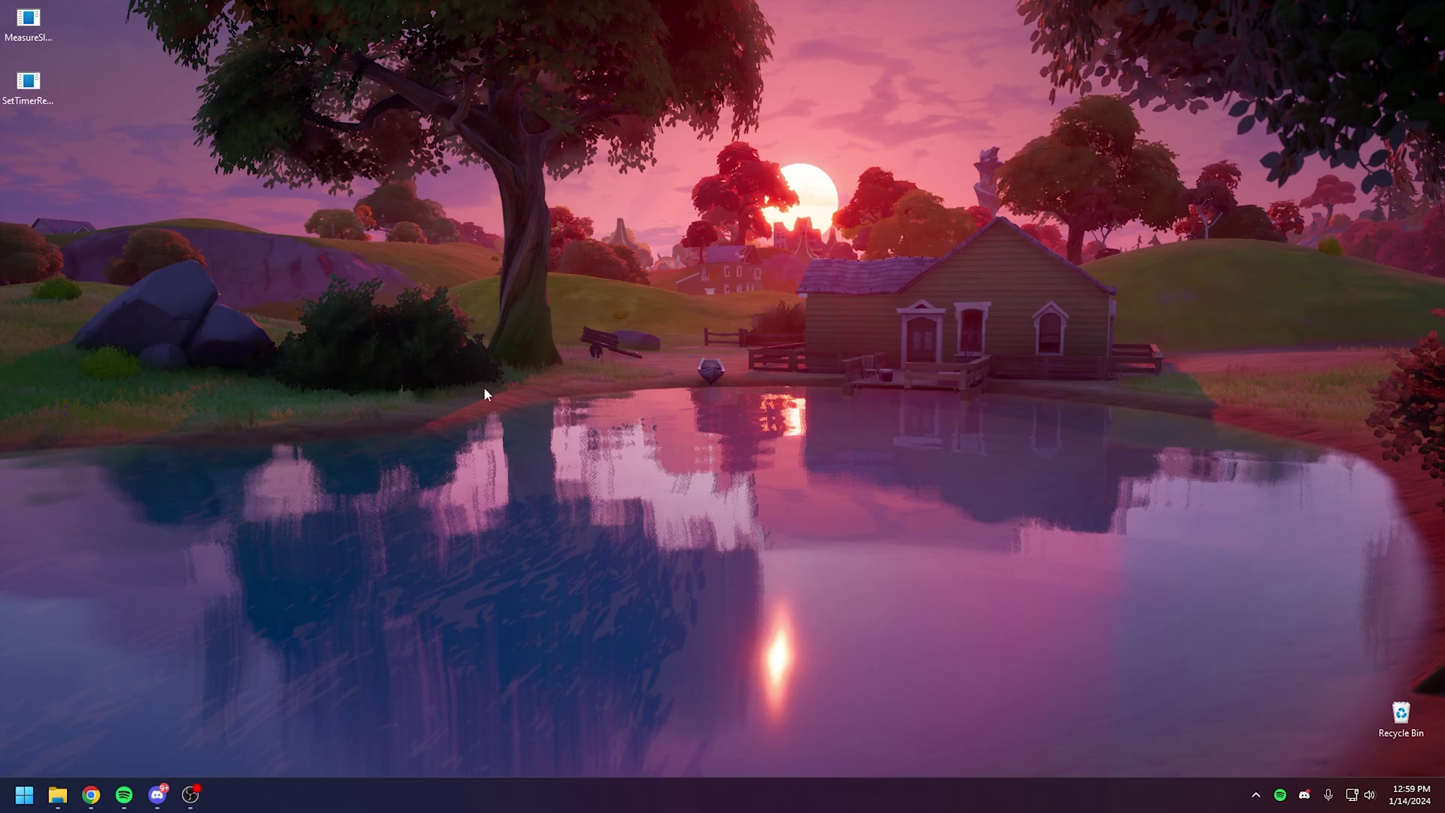
left_click_drag(35, 90, 721, 469)
left_click_drag(30, 23, 655, 468)
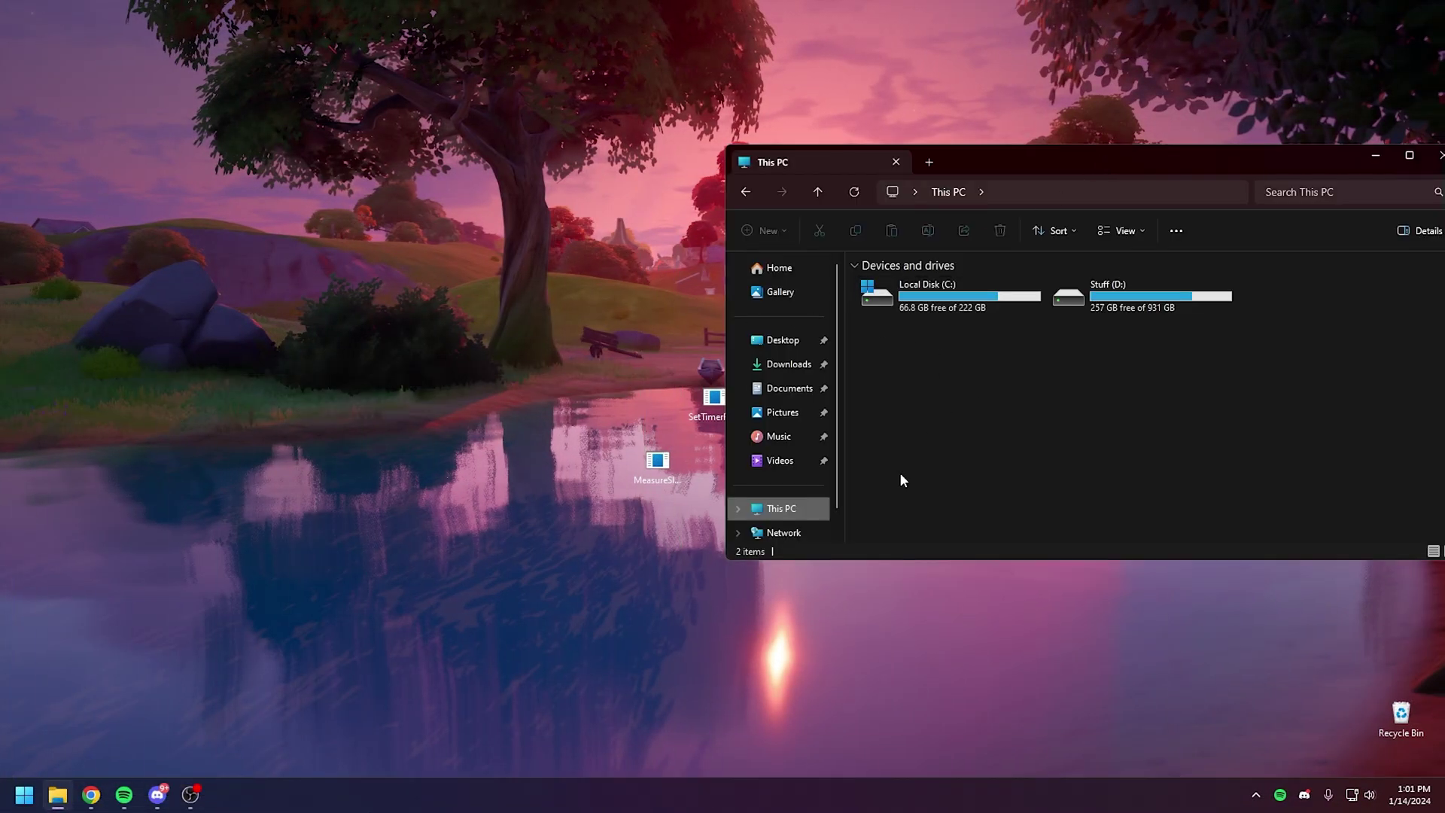
double_click(942, 294)
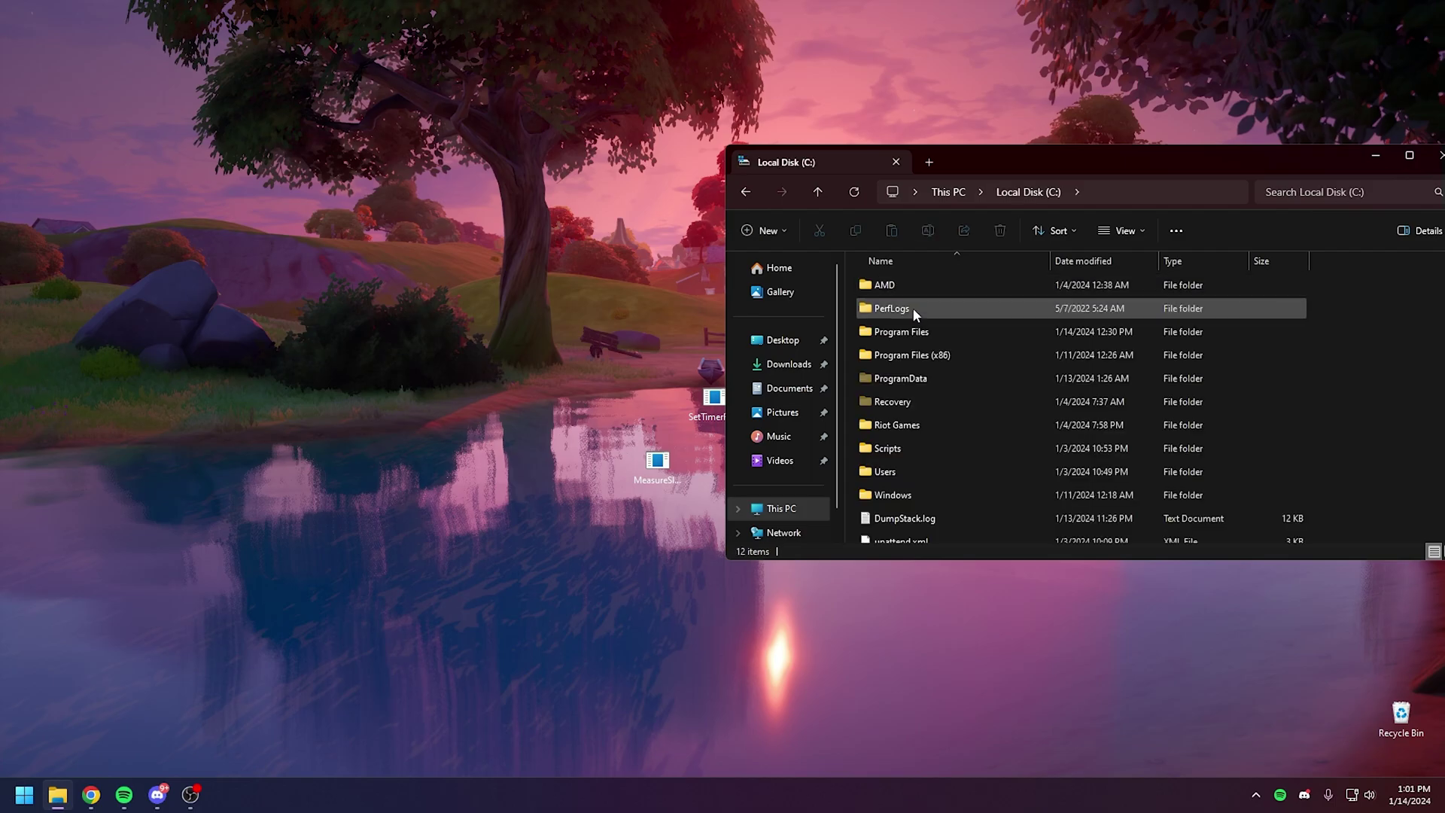
left_click_drag(713, 399, 1369, 389)
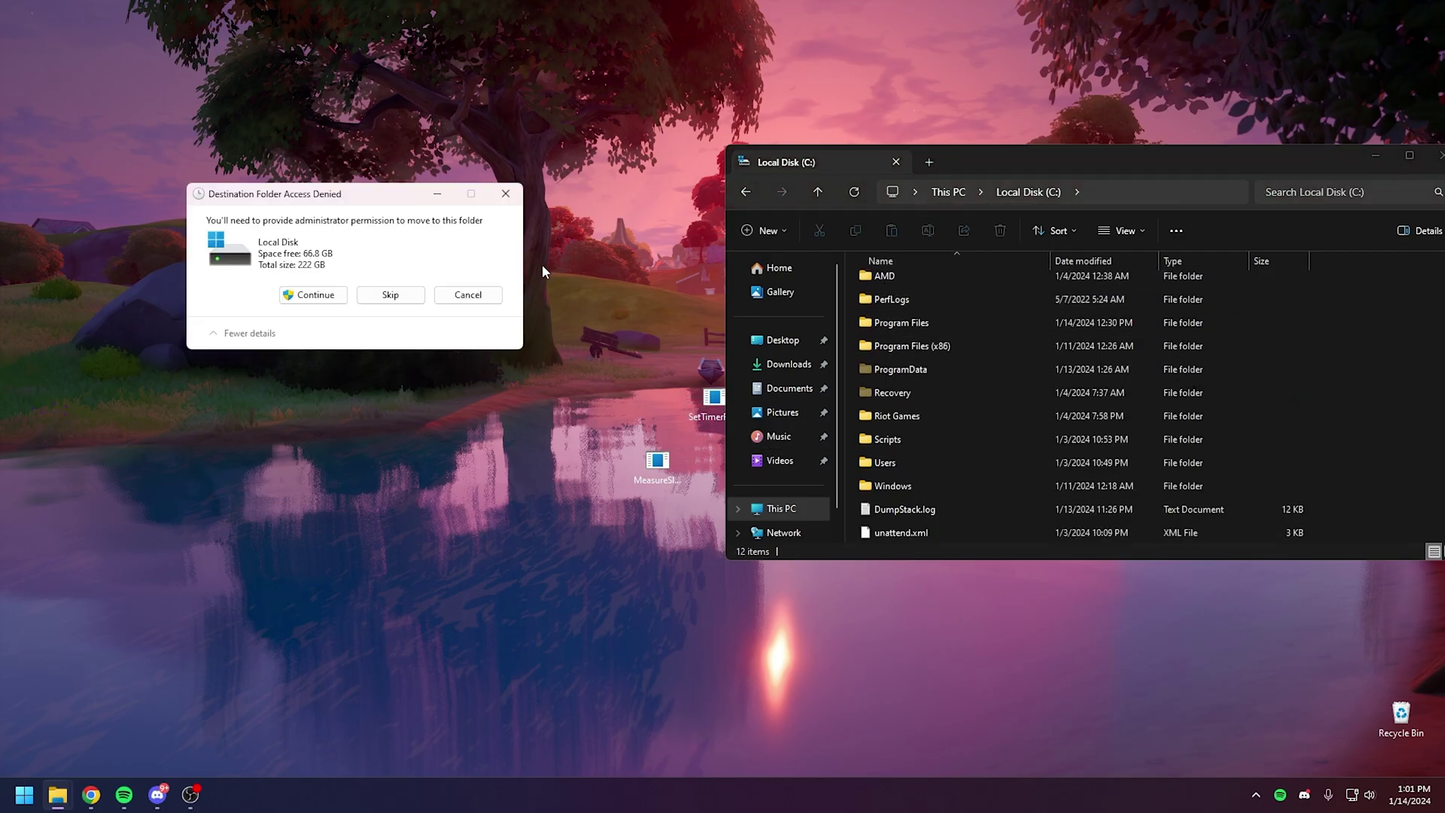
left_click(315, 295)
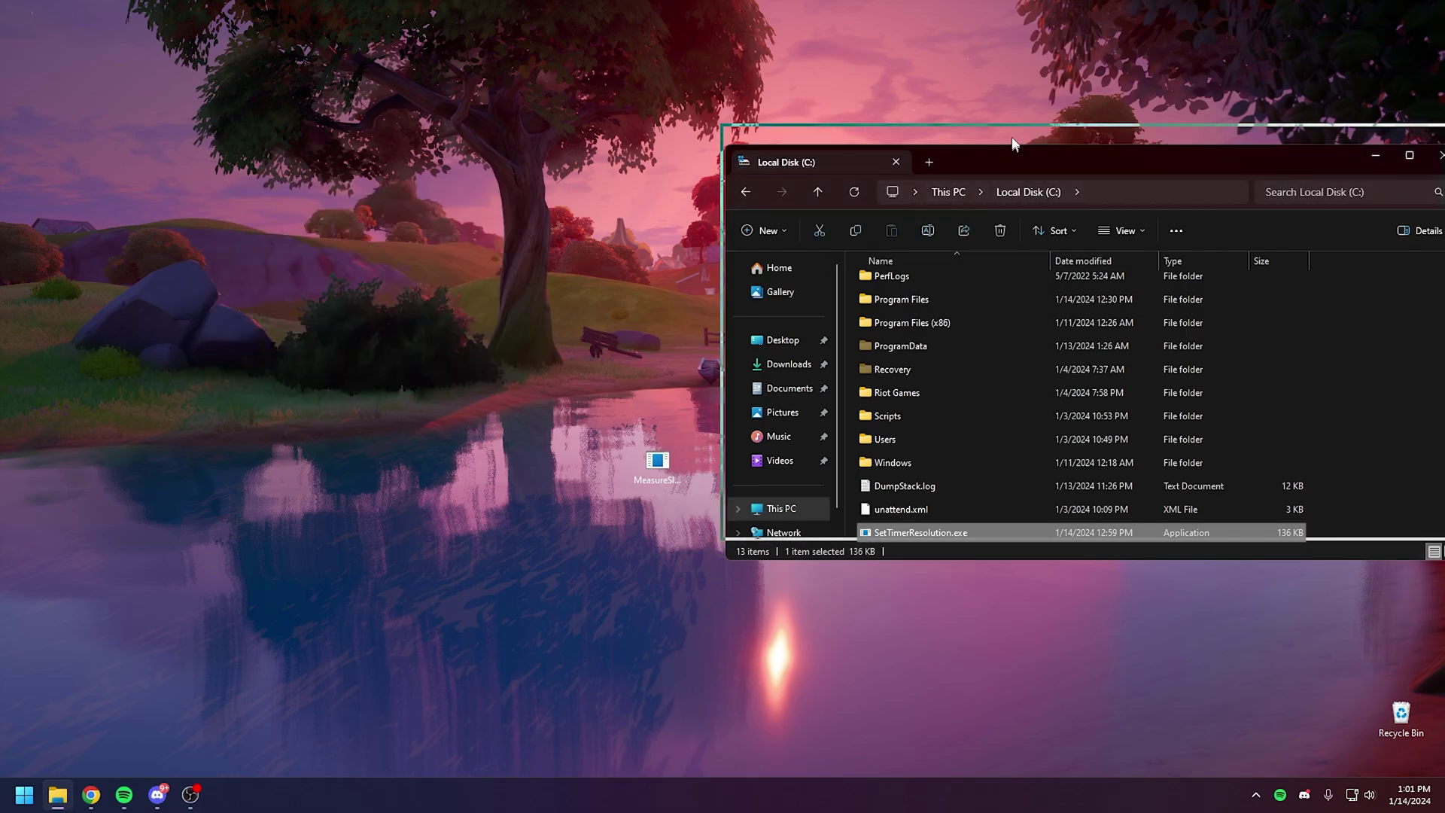
Create a shortcut to SetTimerResolution.exe in Local Disk (C:).
left_click_drag(1016, 159, 844, 81)
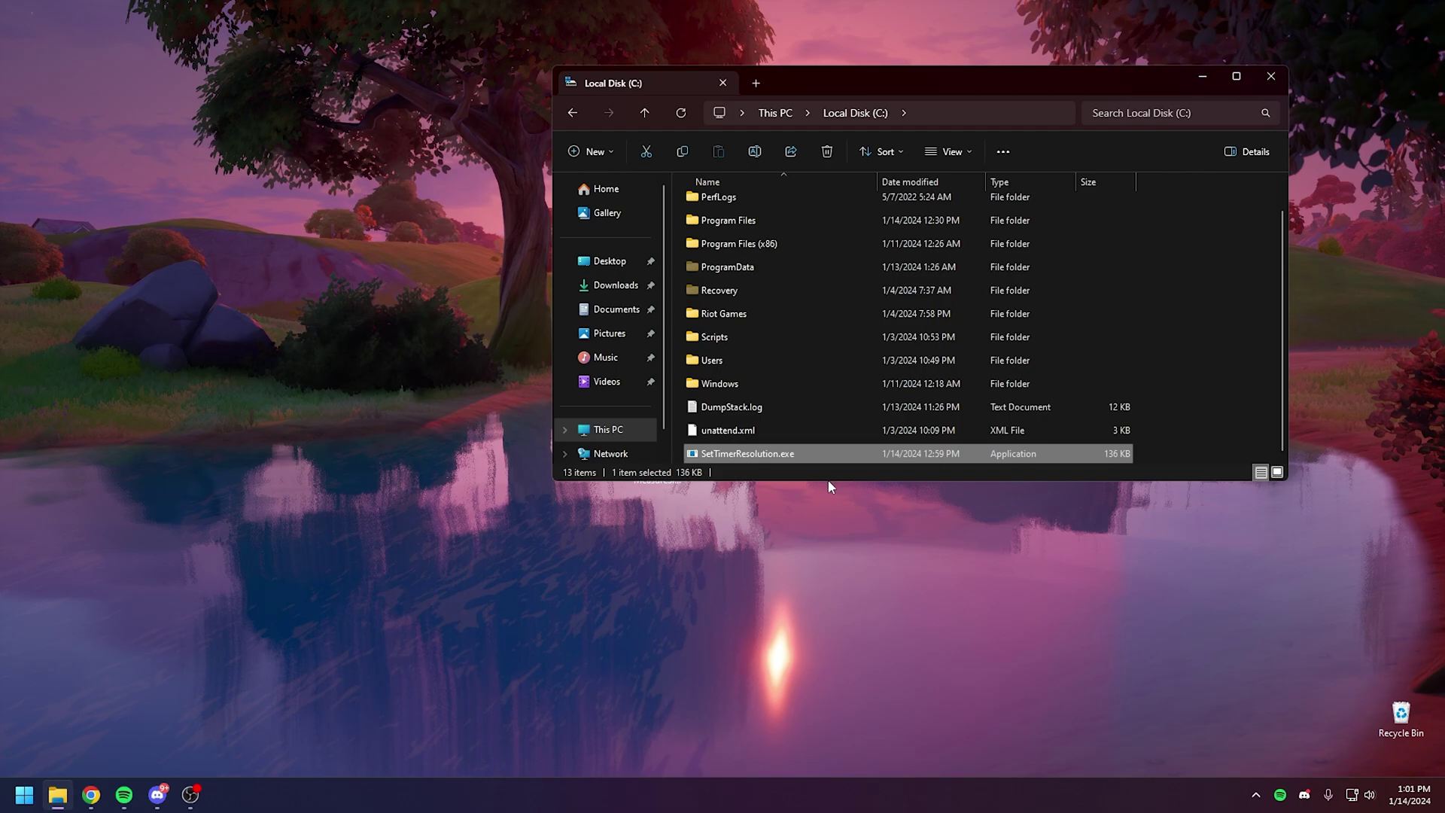
left_click_drag(823, 481, 798, 570)
right_click(771, 491)
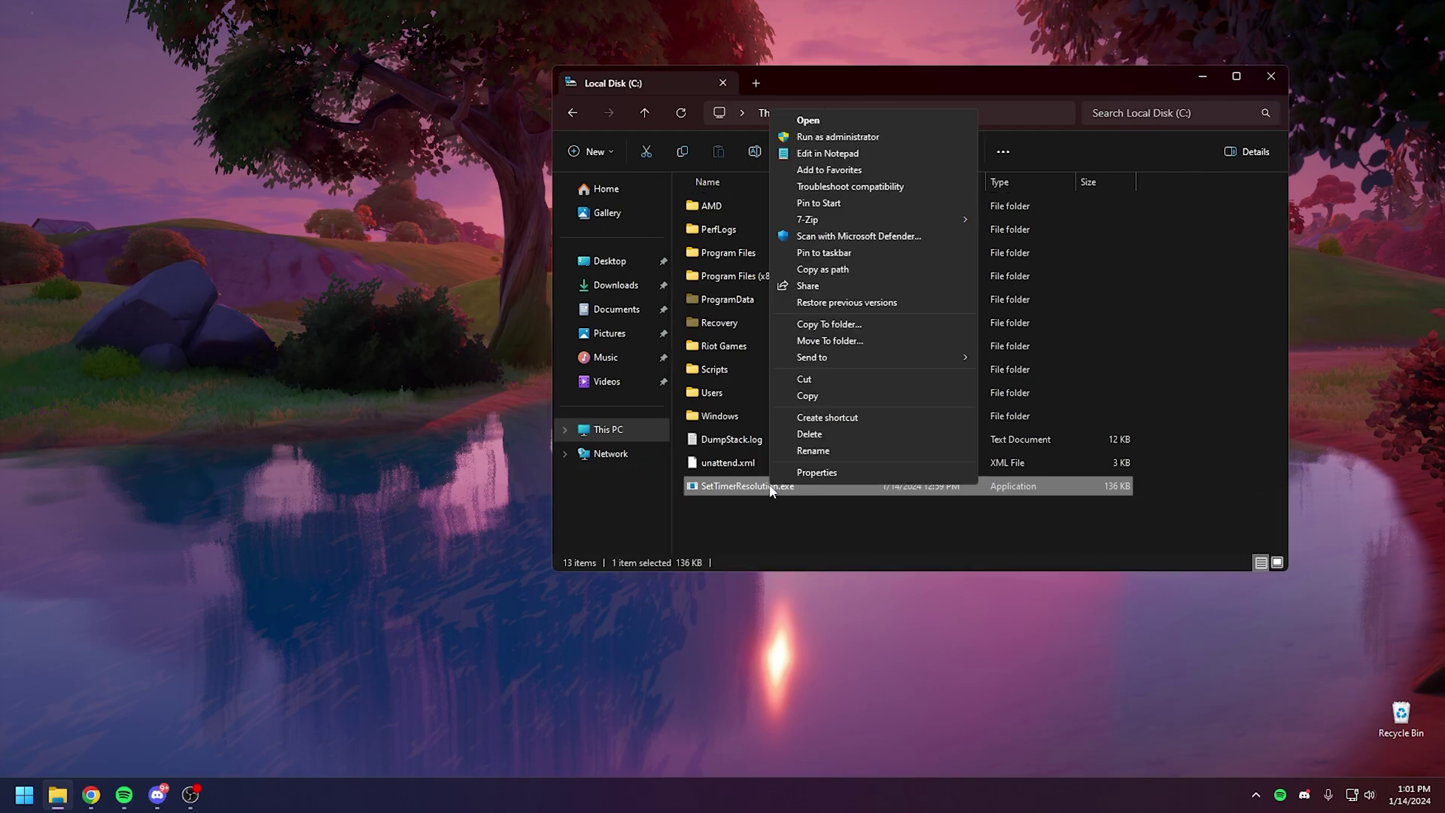
left_click(819, 420)
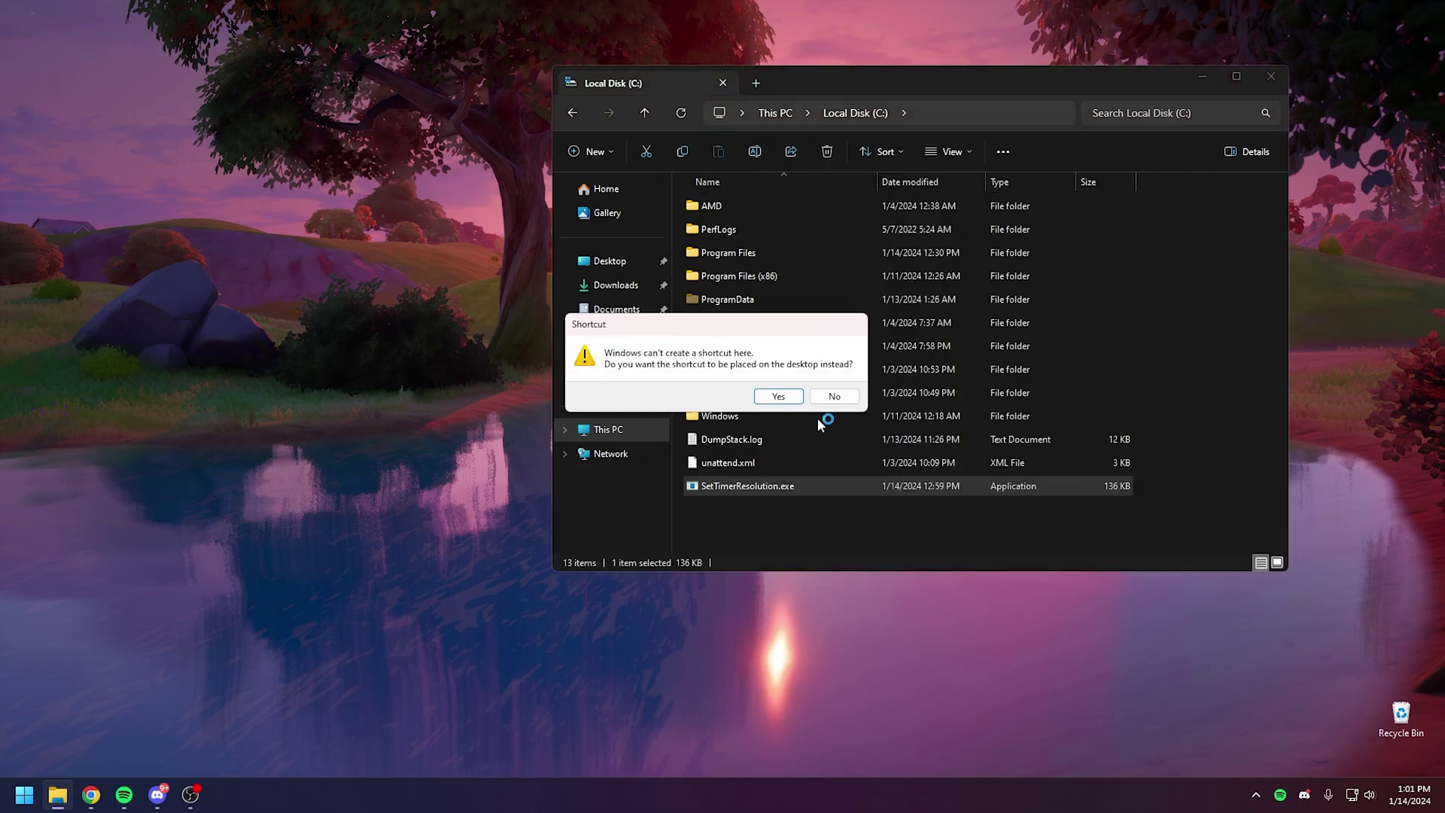
Place the SetTimerResolution shortcut on the desktop beside MeasureSleep.
left_click(778, 396)
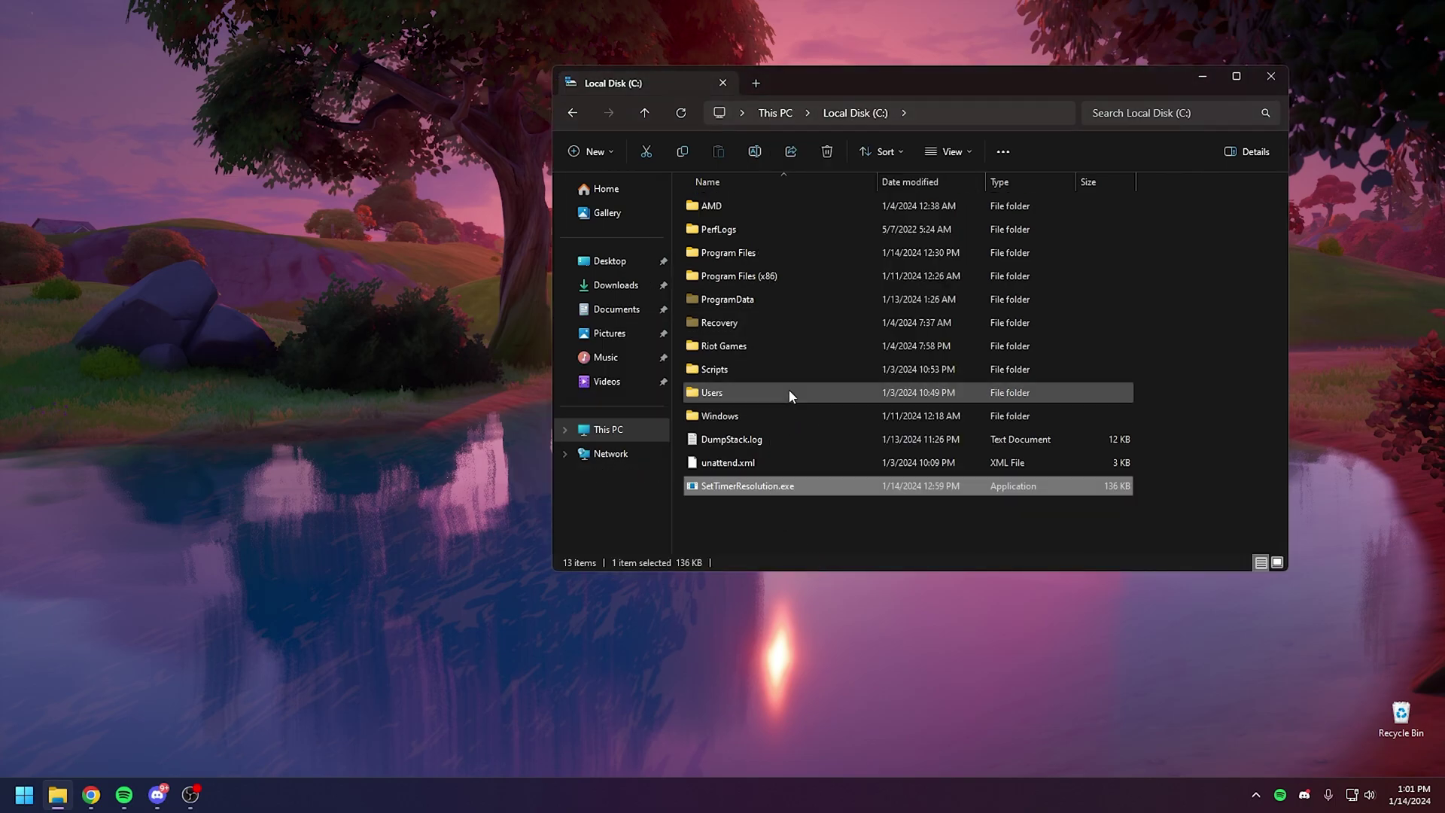
left_click(1268, 78)
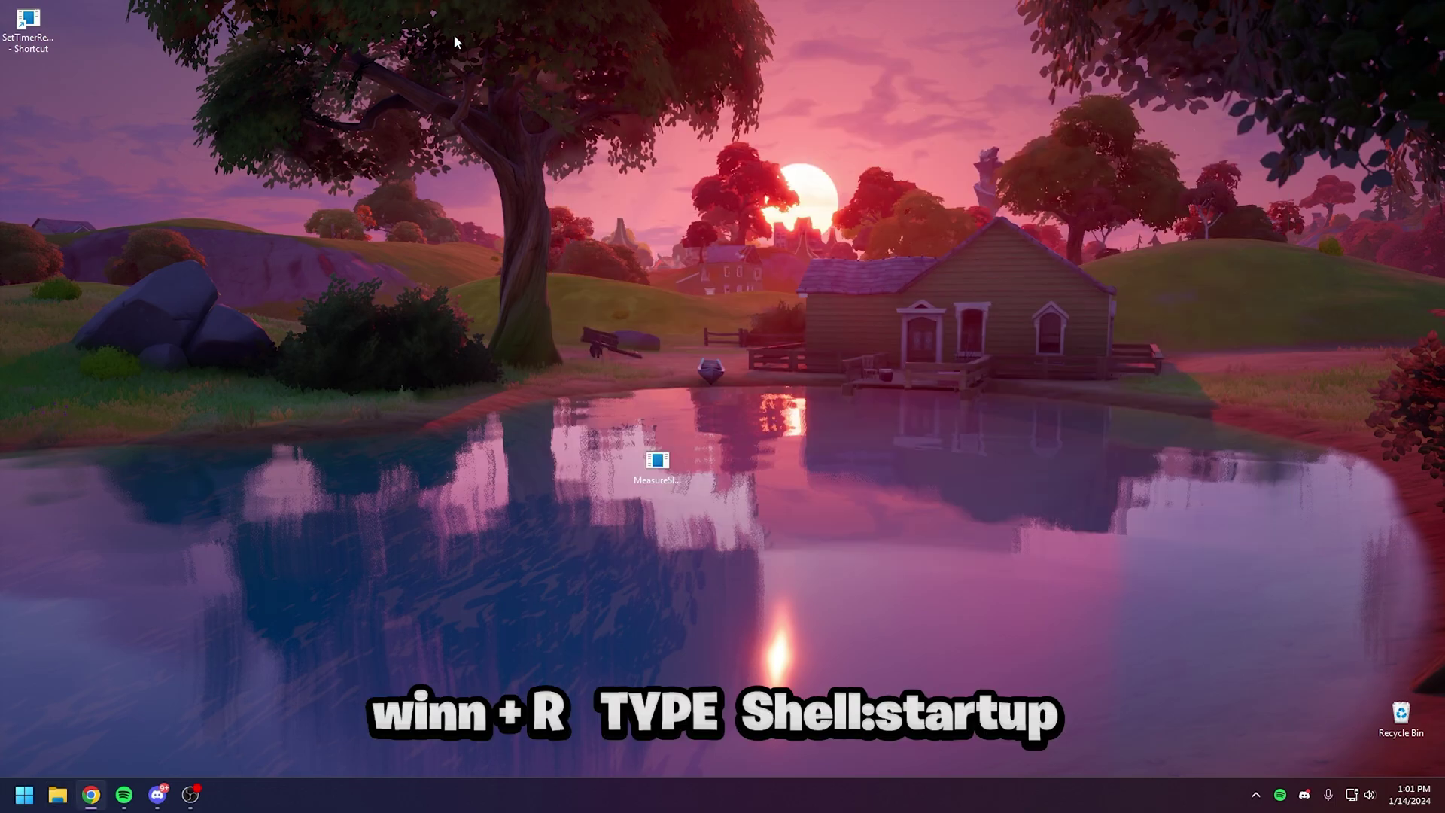
left_click_drag(31, 30, 431, 473)
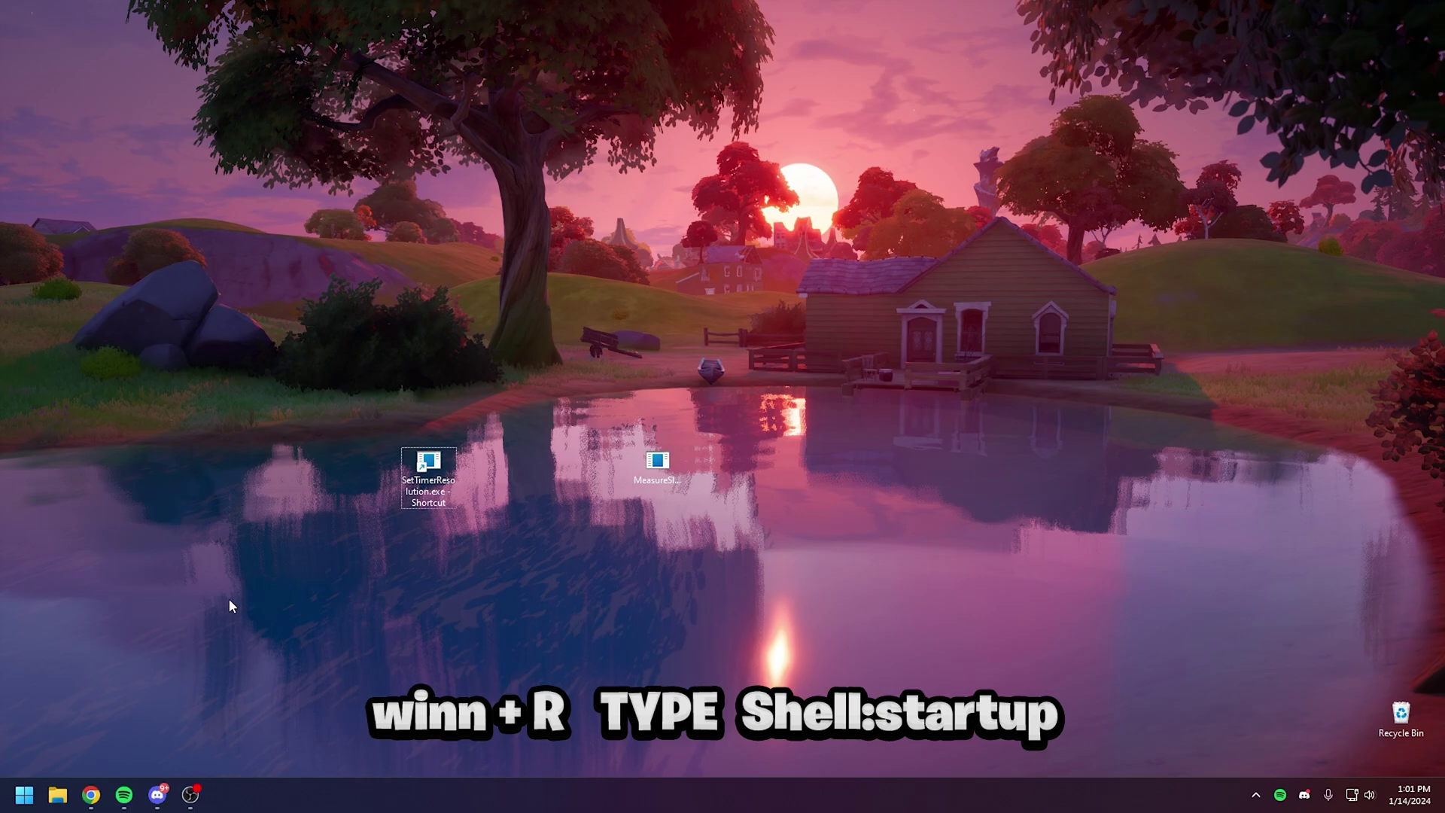
Launch the Run dialog and start entering shell:startup.
key("super+r")
left_click(299, 624)
left_click(24, 795)
type("run")
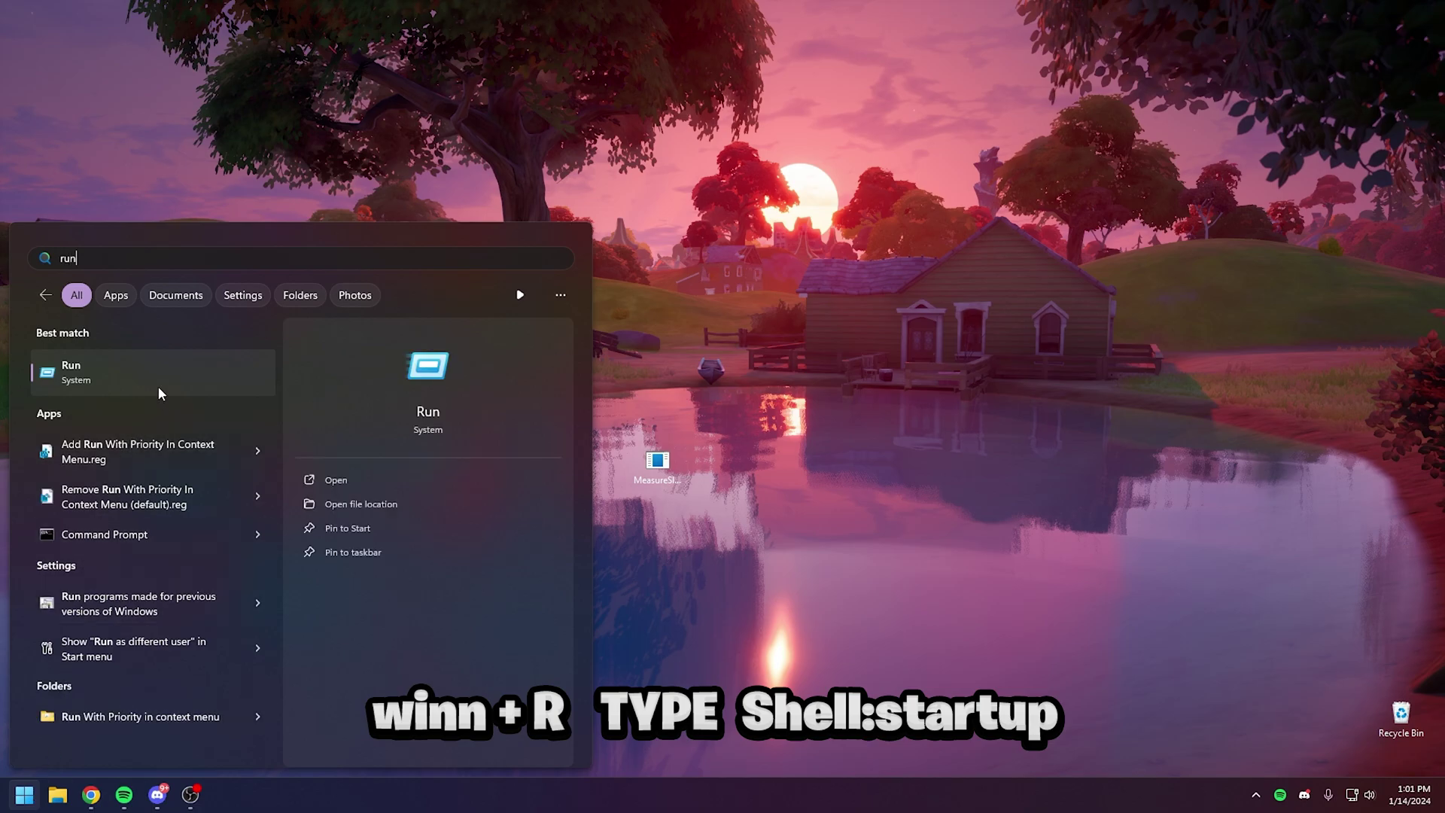
left_click(161, 387)
type("shell:startup")
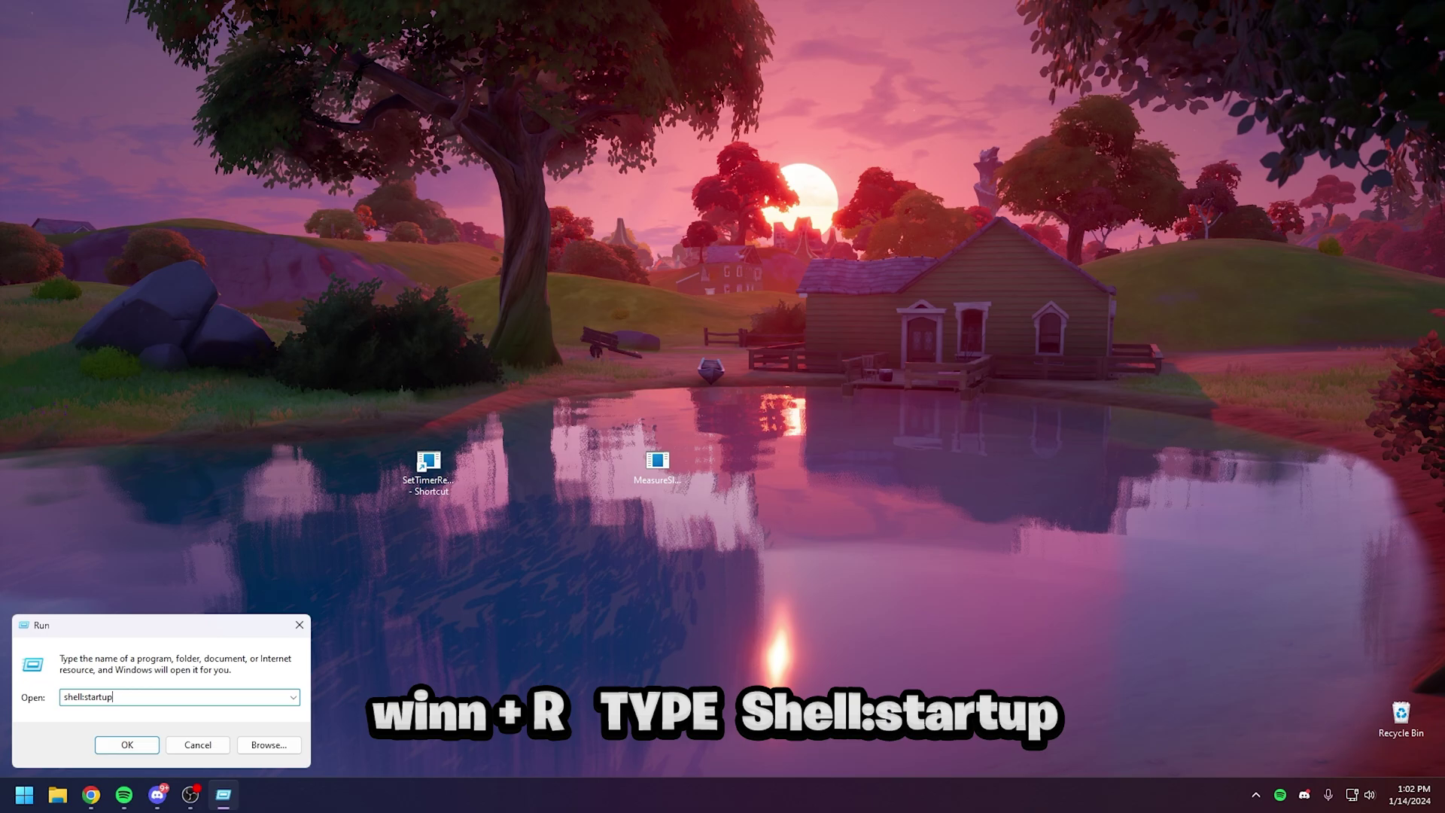
Open the Startup folder and move the SetTimerResolution shortcut into it, keeping MeasureSleep.exe on the desktop.
key("Return")
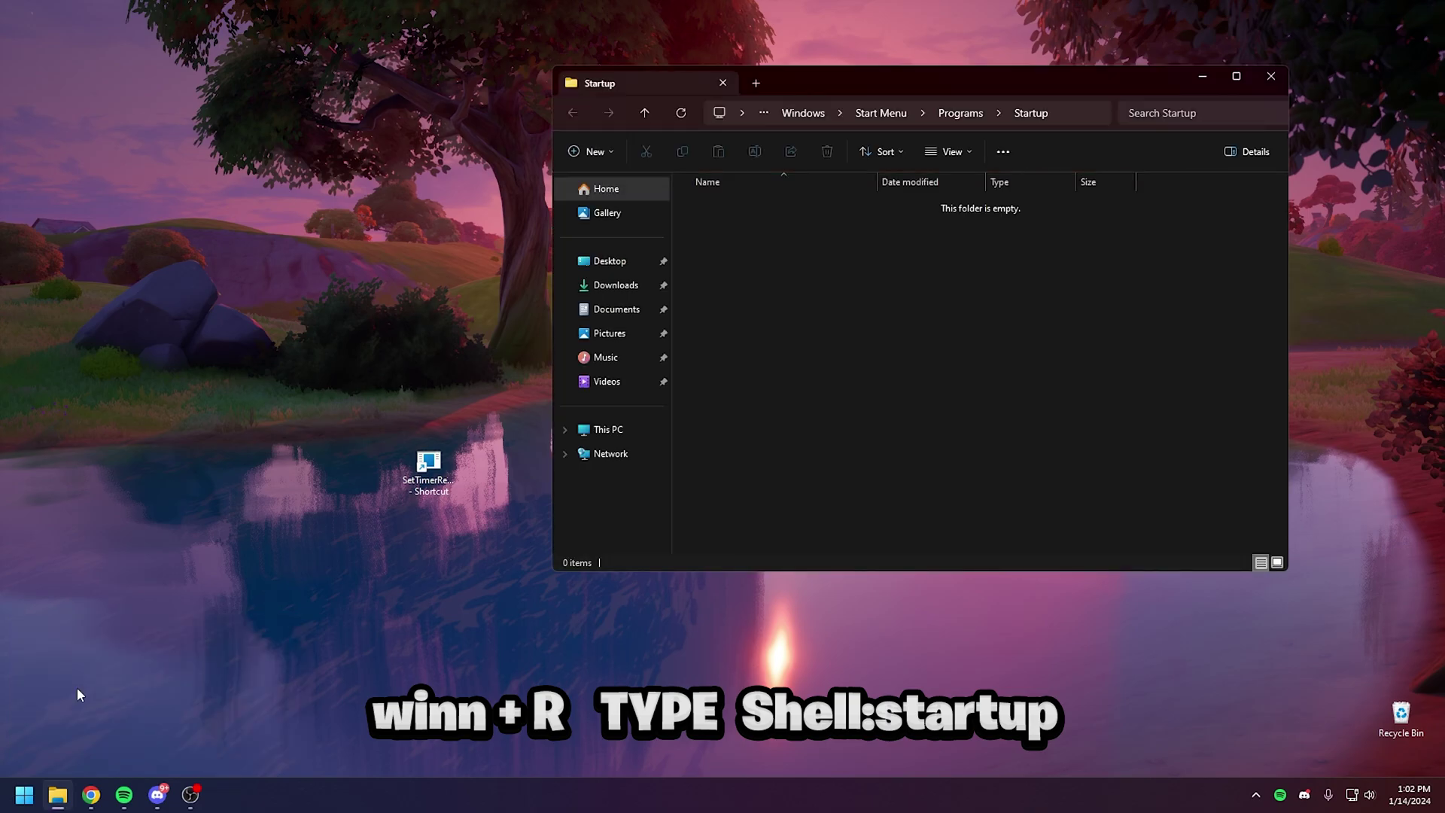
left_click_drag(825, 92, 936, 133)
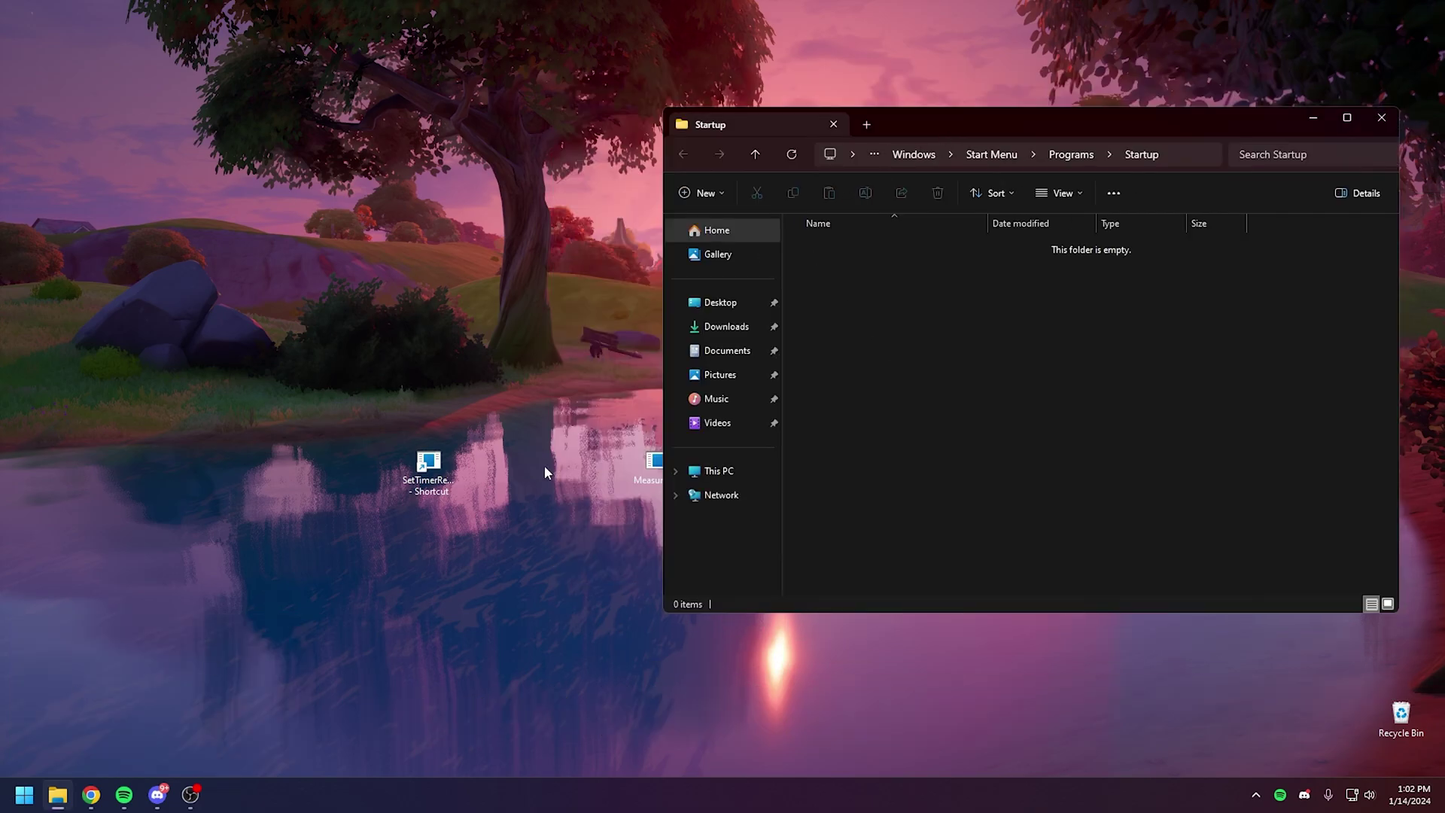
left_click_drag(418, 472, 539, 386)
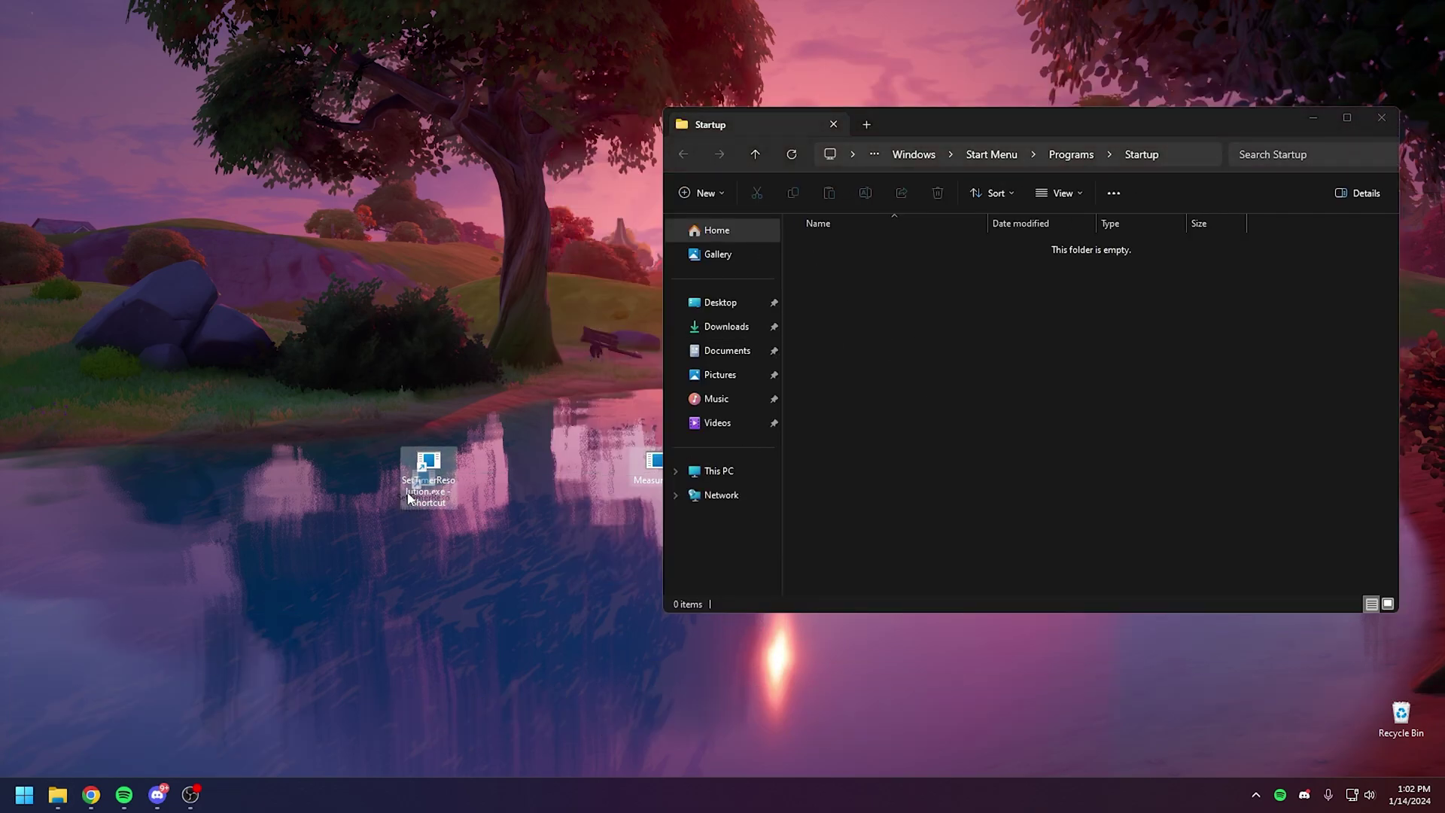
left_click_drag(410, 498, 384, 309)
left_click(858, 274)
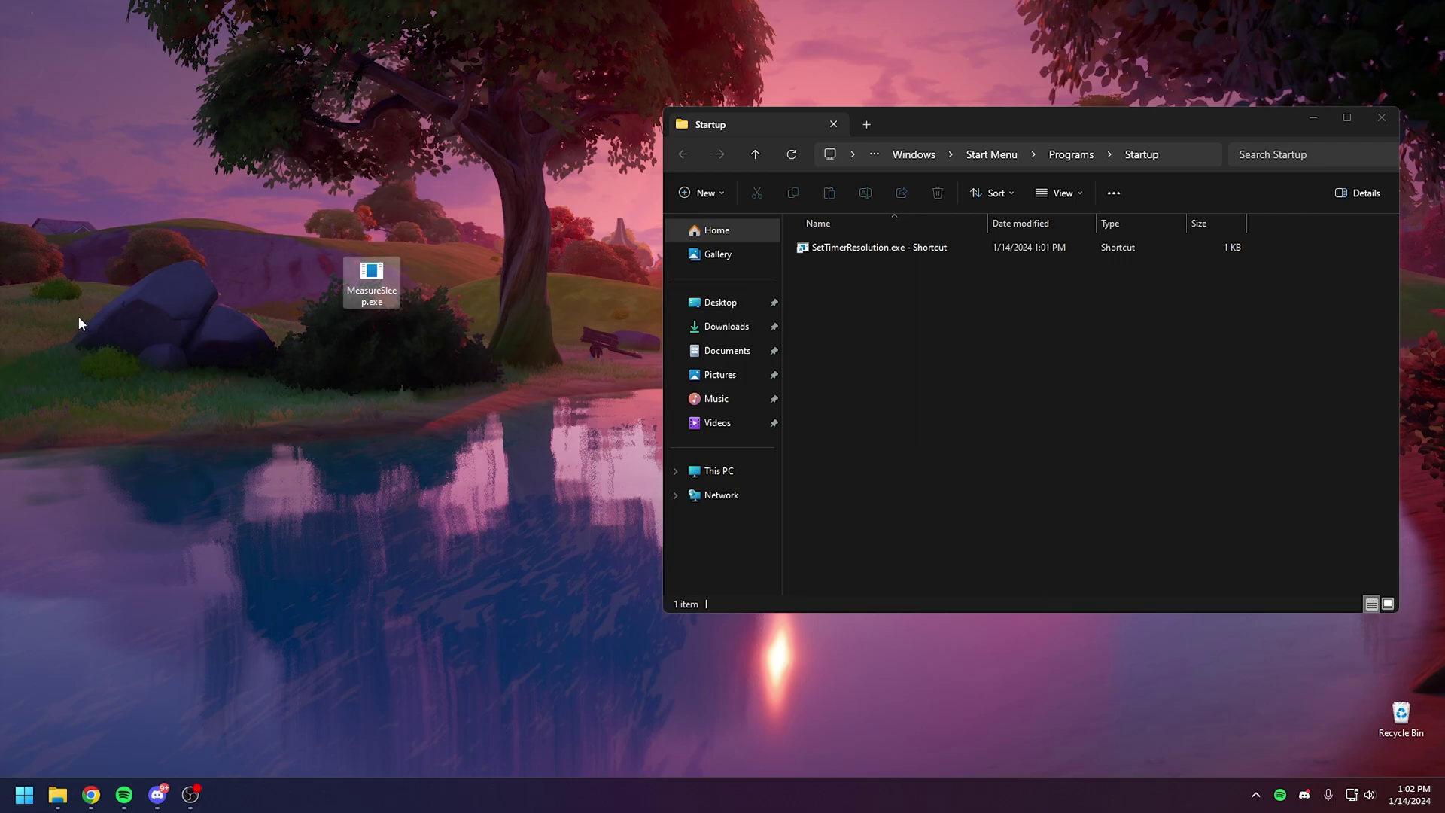
left_click(1090, 499)
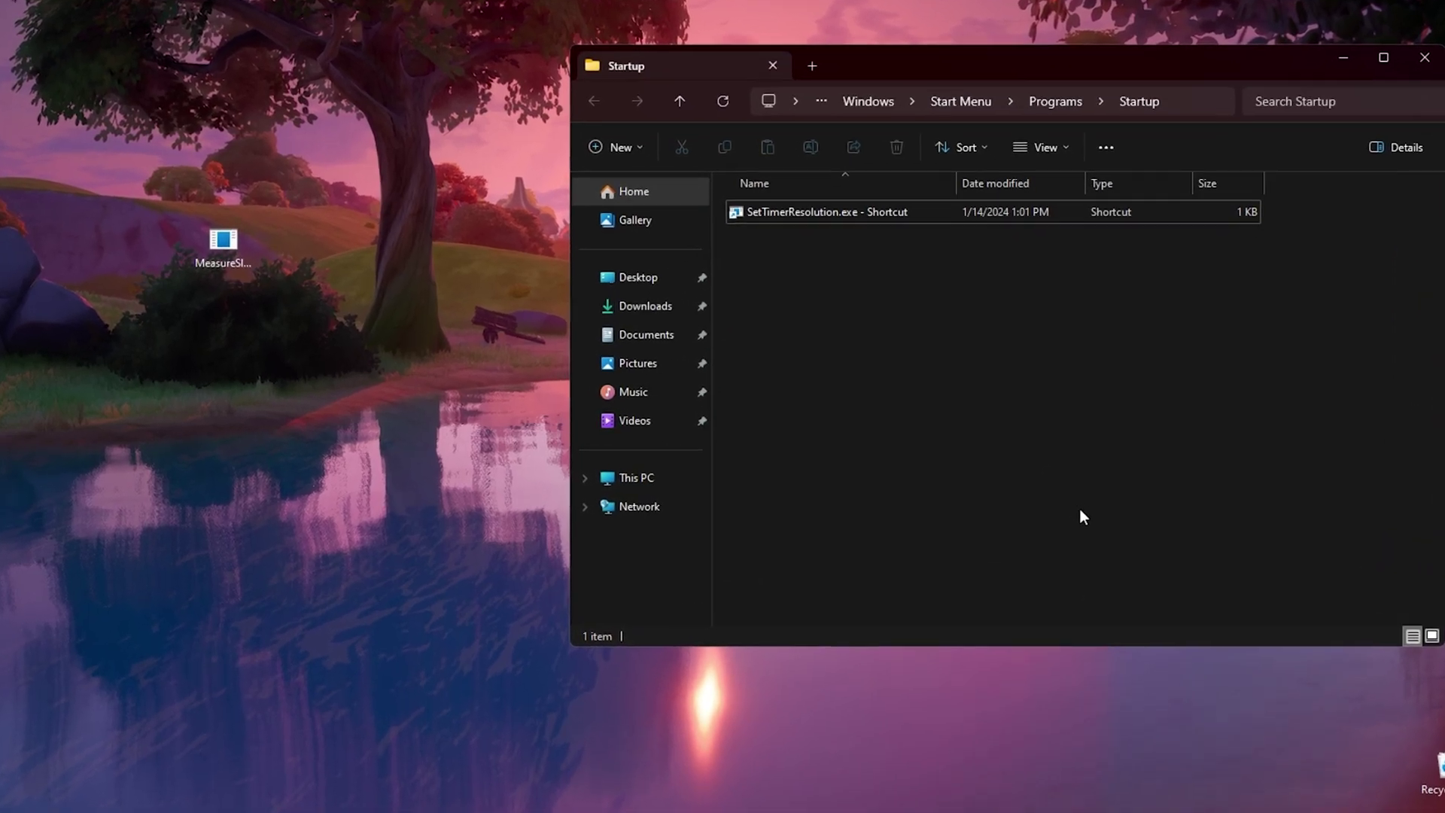
Append ' --resolution 5000 --no-console' to the SetTimerResolution shortcut's Target and save.
left_click(782, 197)
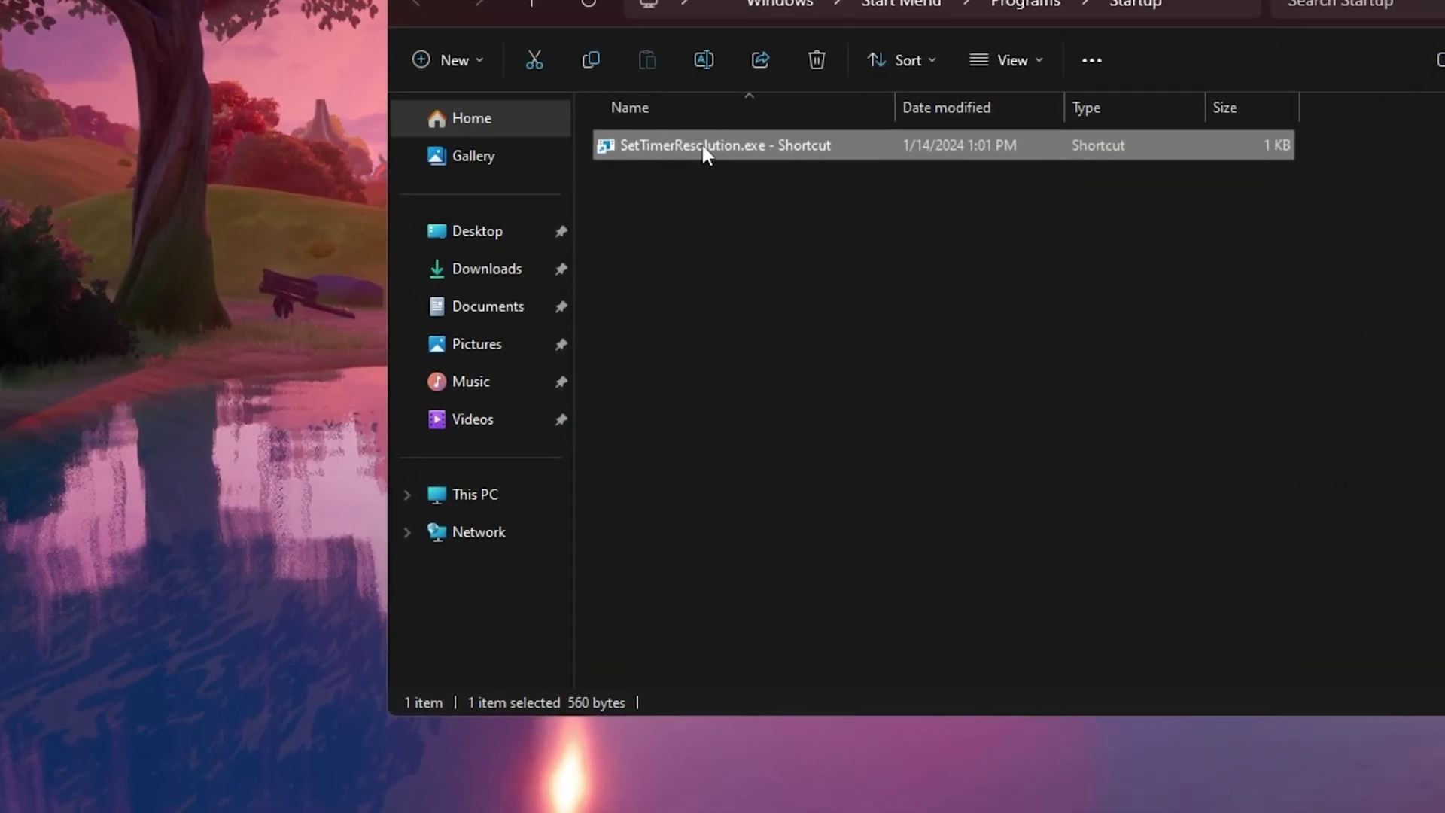
right_click(665, 129)
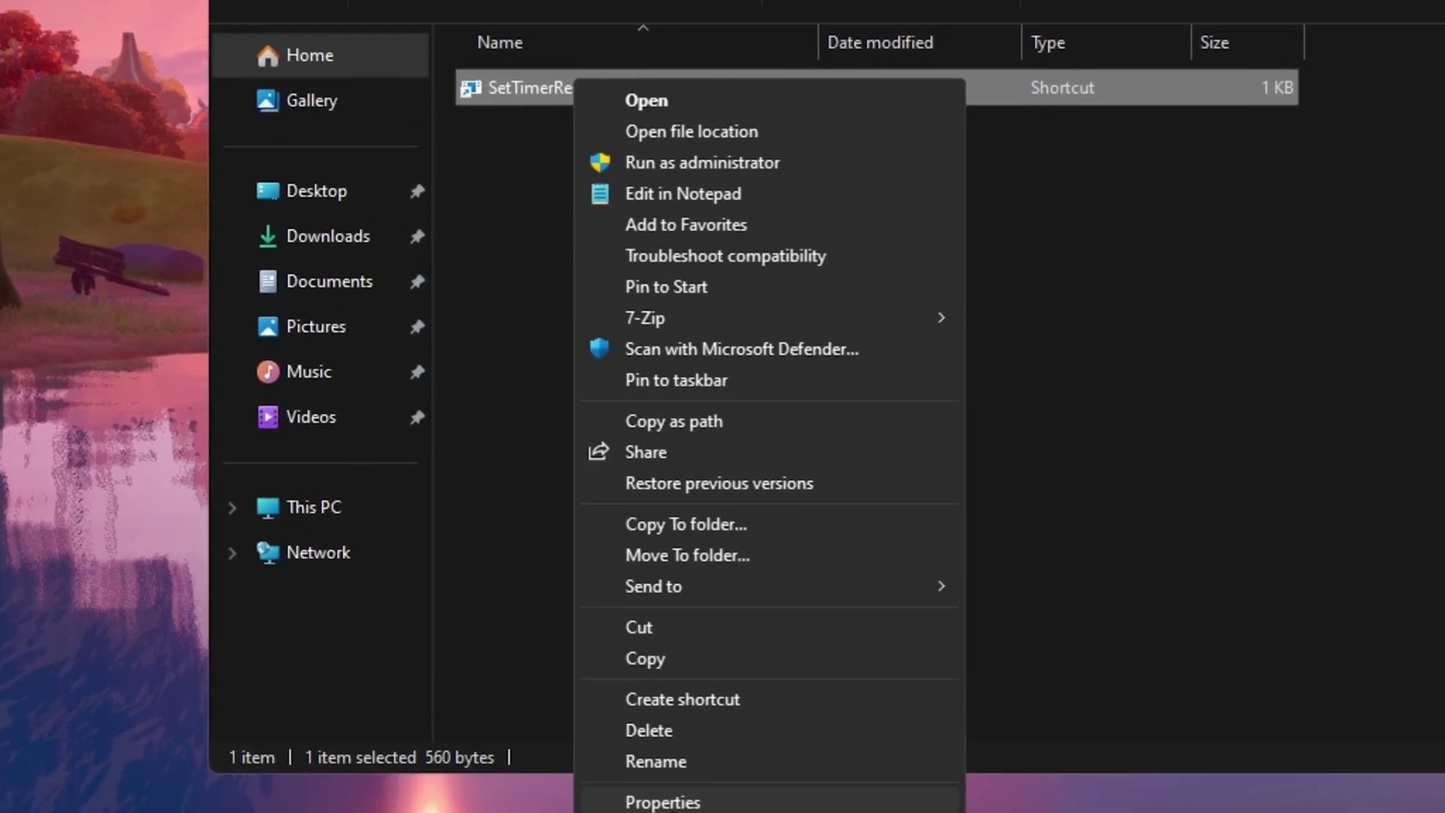
left_click(734, 756)
left_click(945, 360)
double_click(944, 360)
left_click(944, 359)
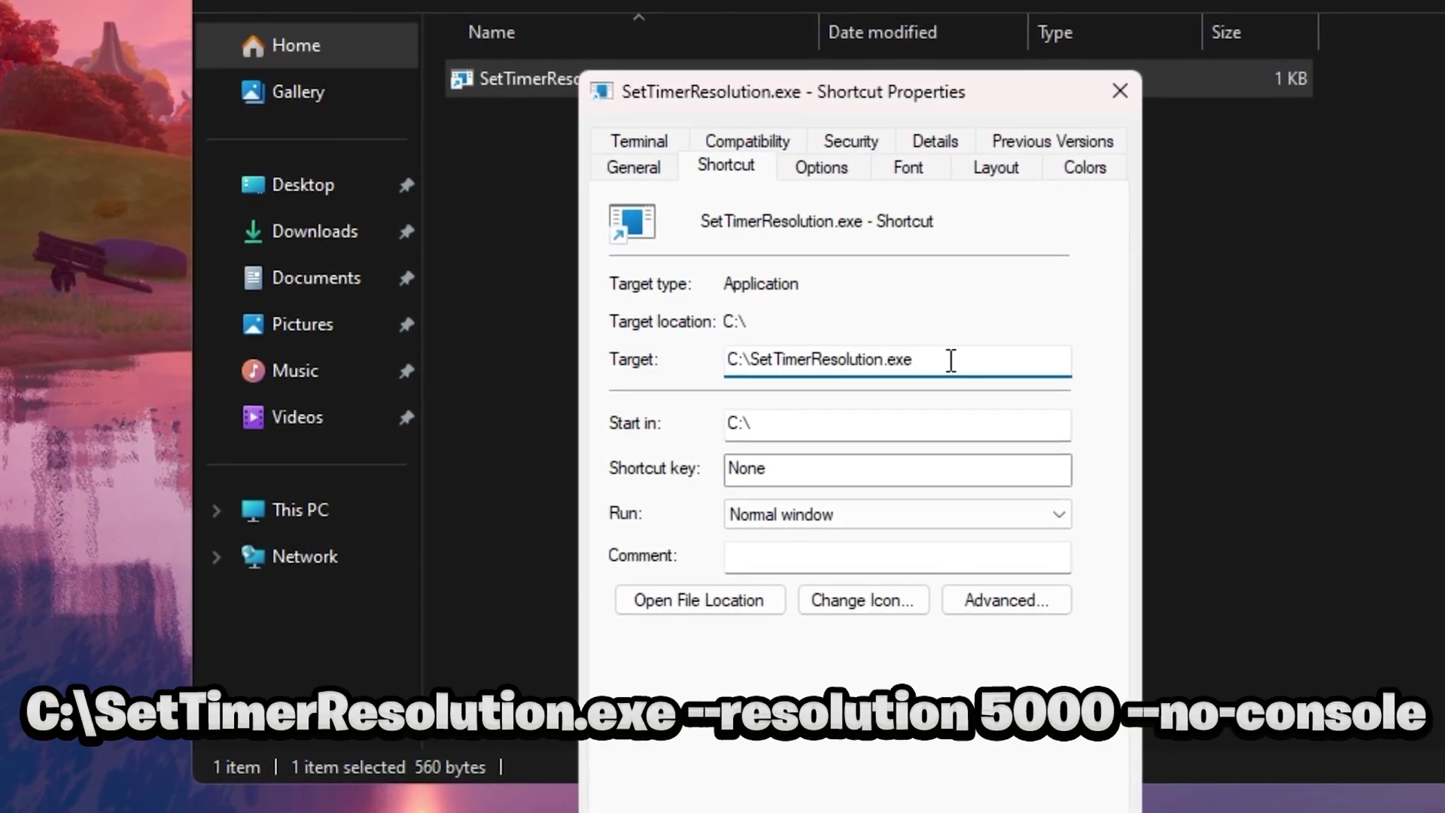
type("--resolution 5000 --no-console")
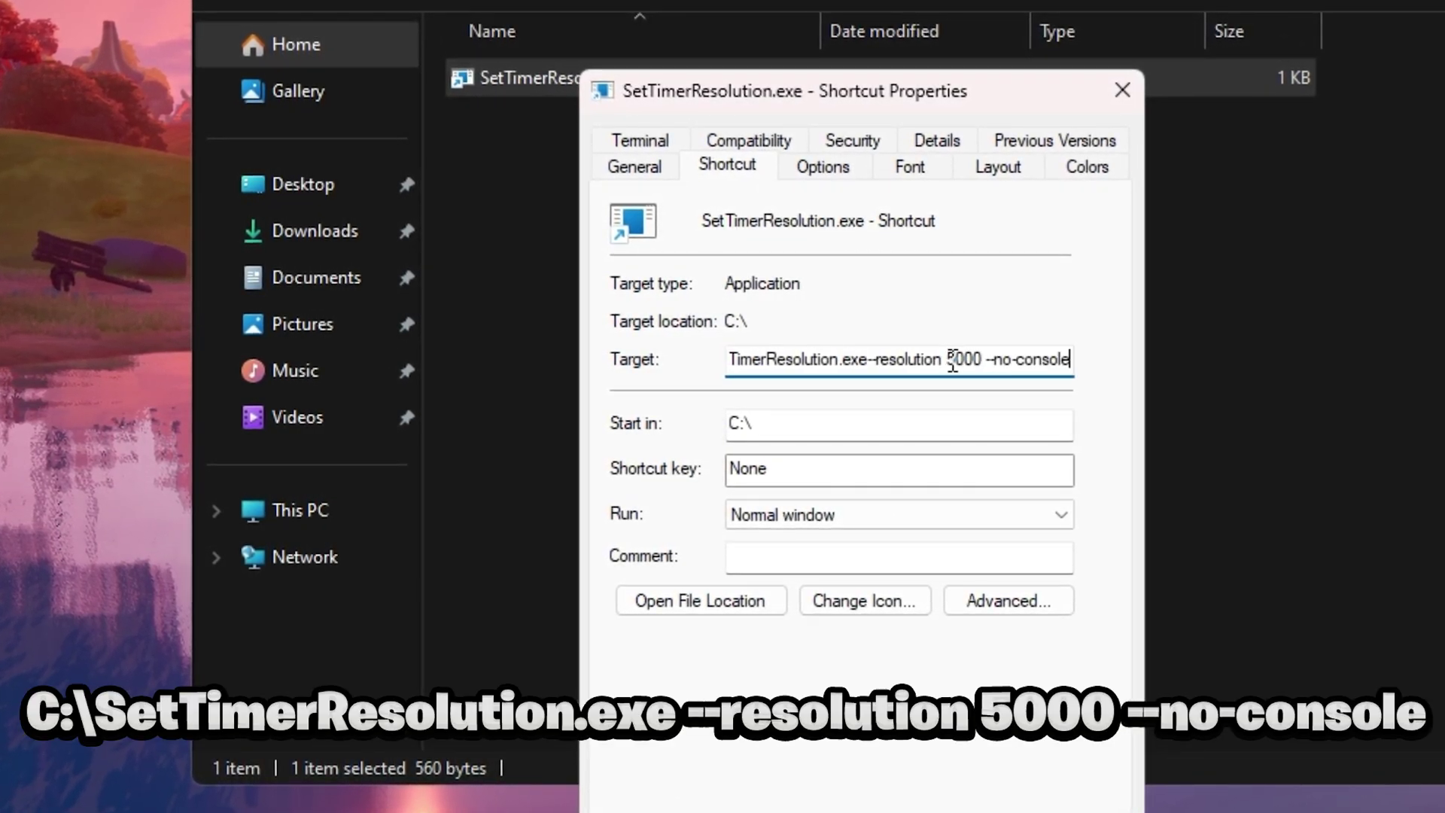
left_click(866, 359)
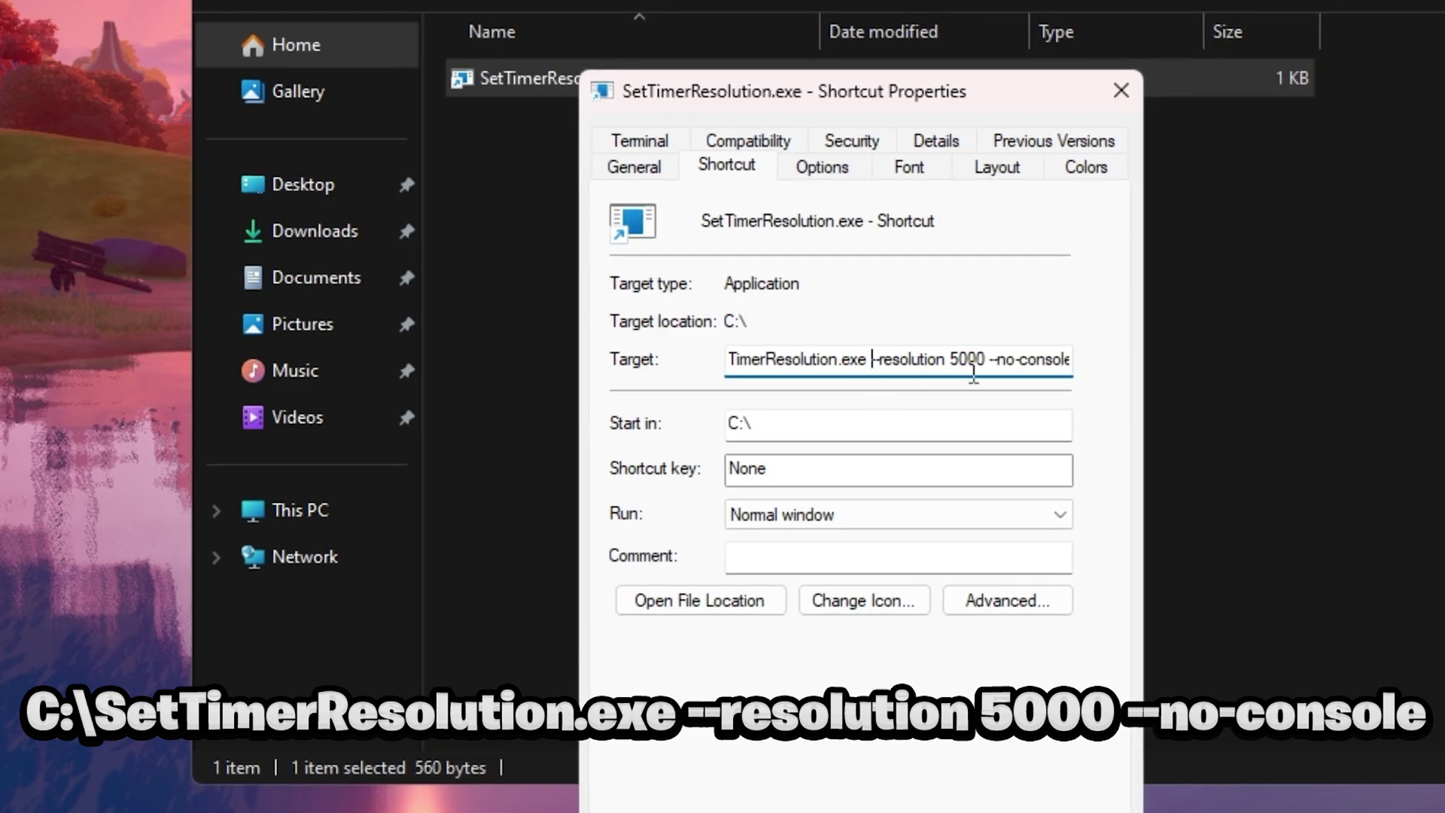
left_click_drag(872, 359, 1145, 377)
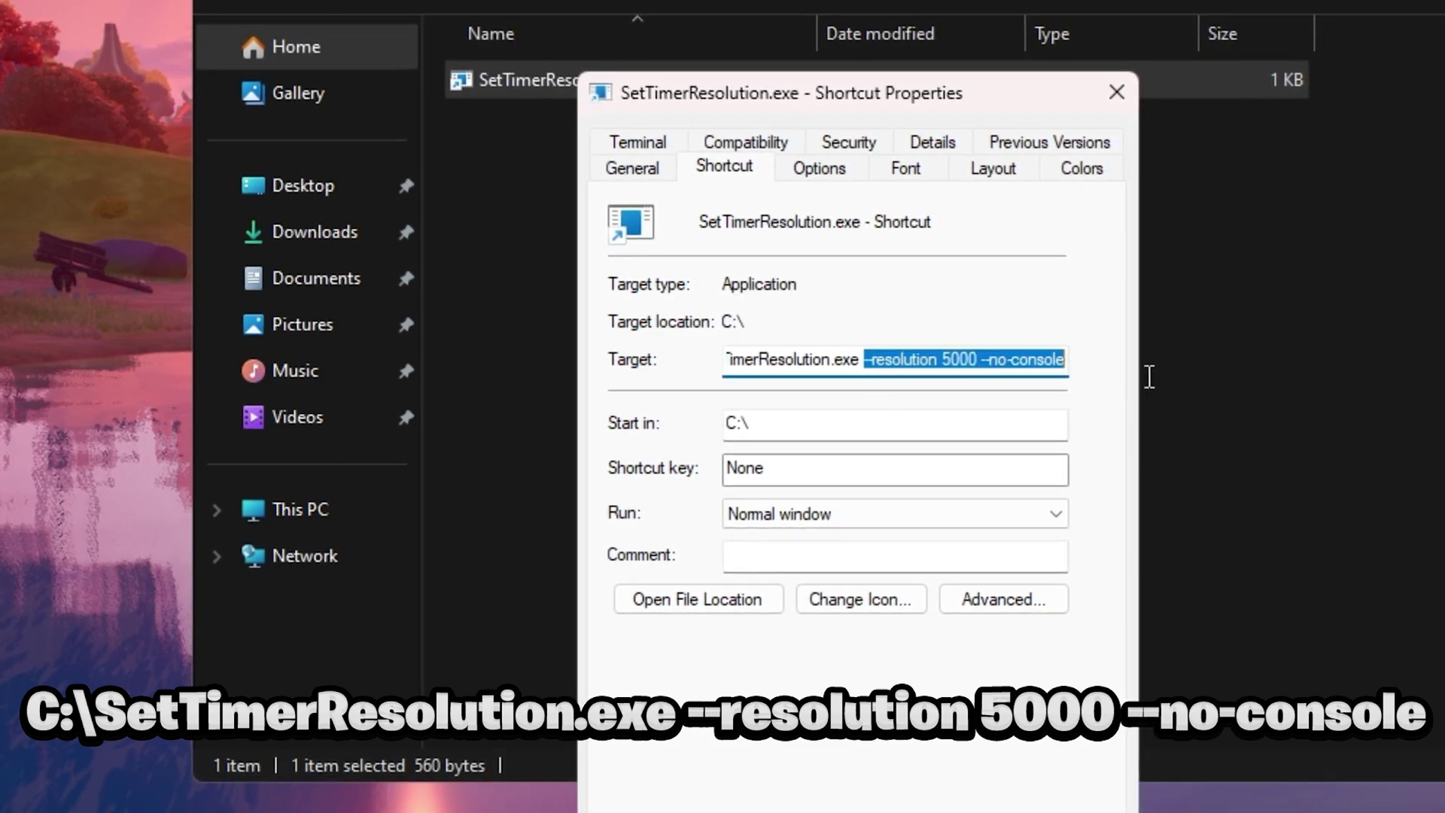
left_click(983, 362)
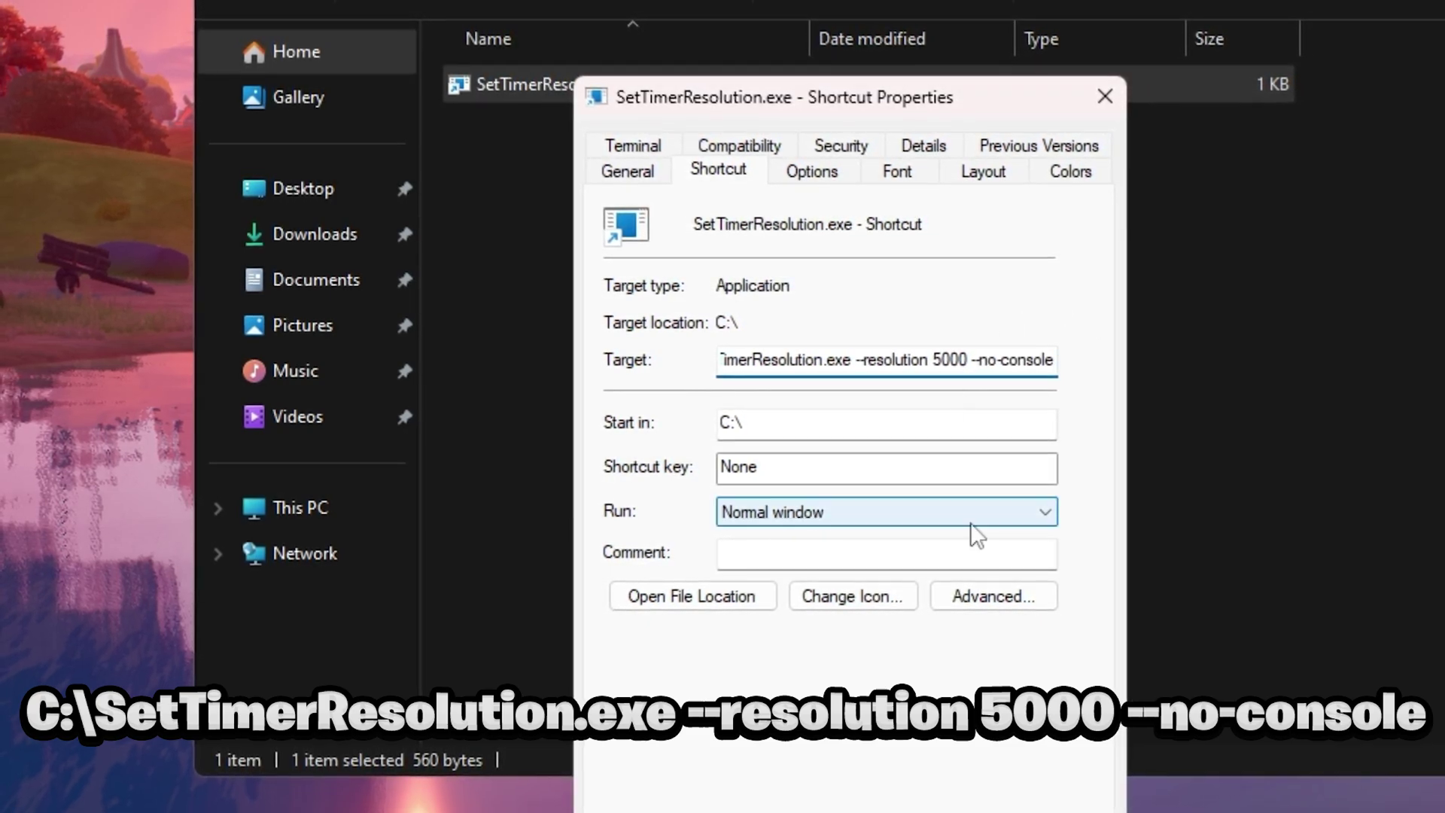
key("ctrl+a")
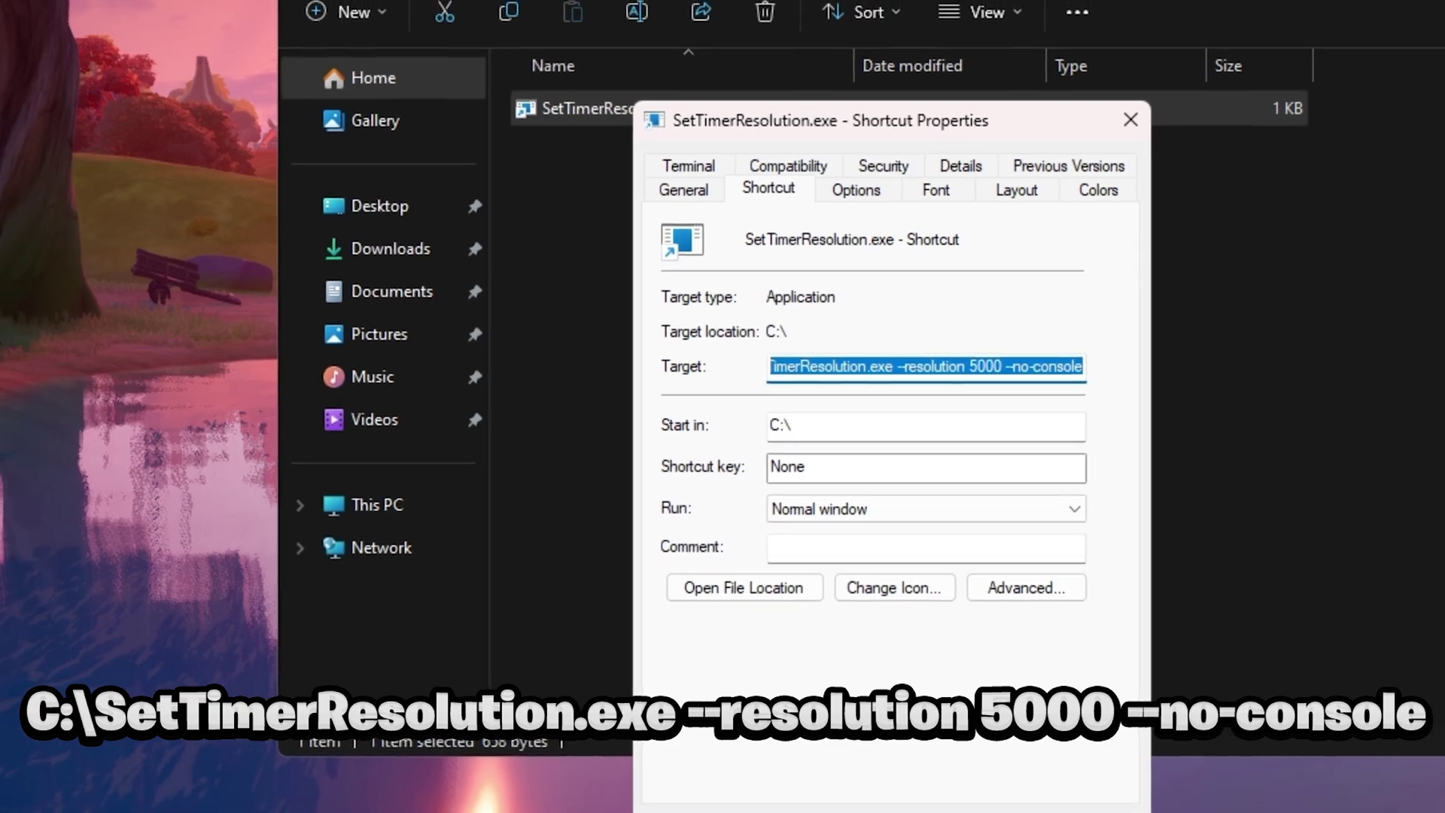
left_click(890, 805)
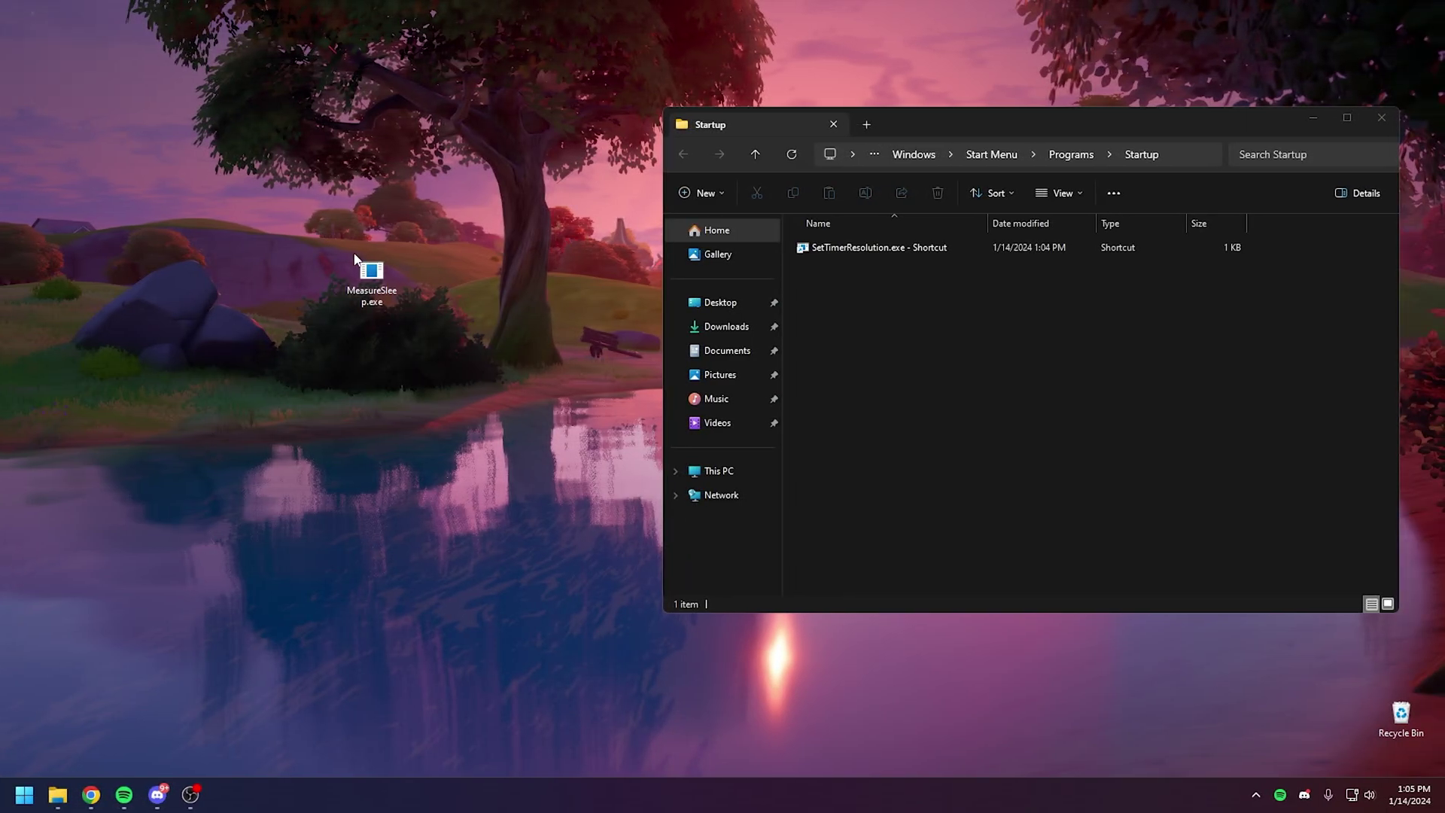
Run MeasureSleep.exe as administrator and check its timer output.
right_click(372, 276)
left_click(452, 310)
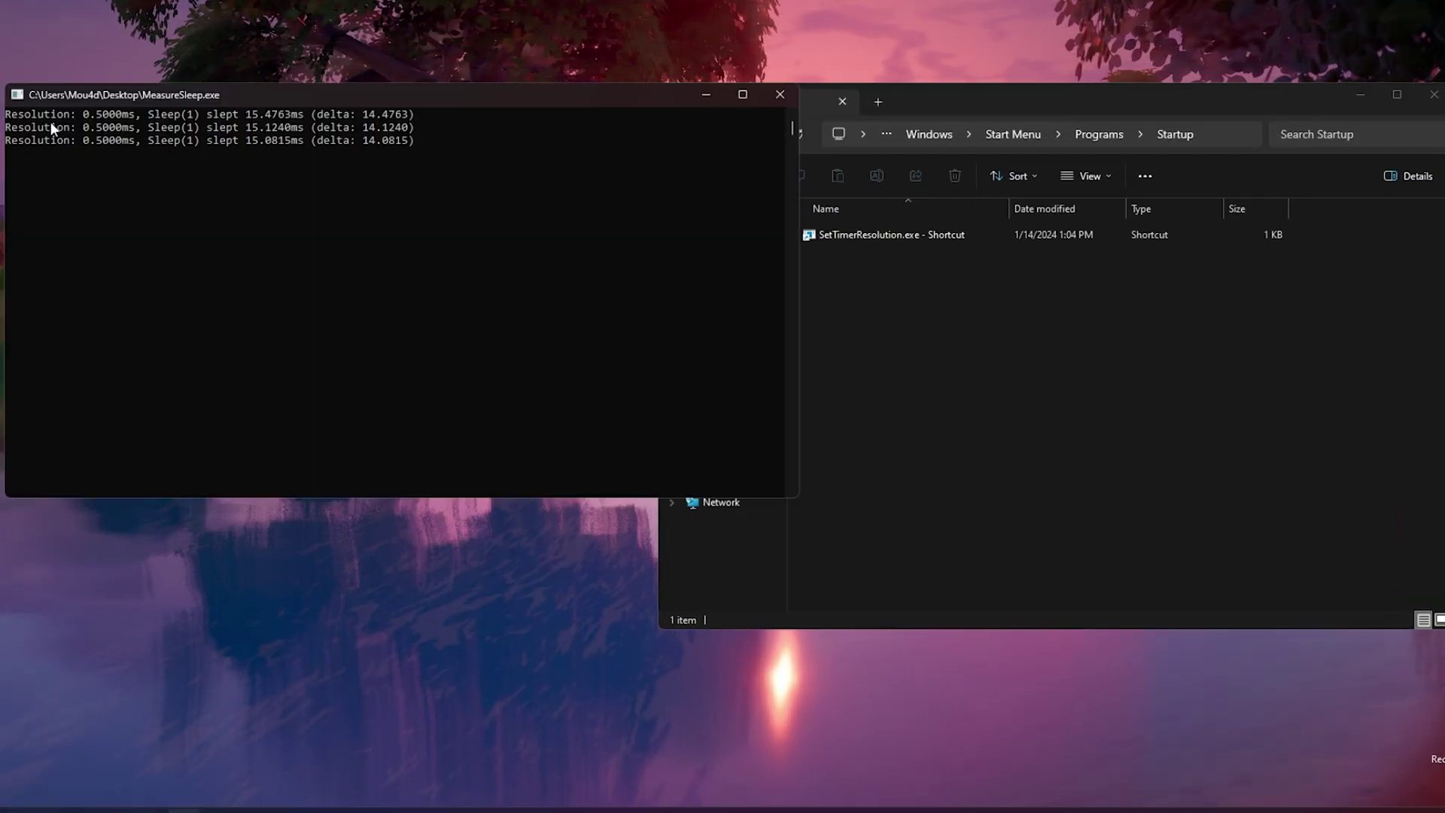
left_click_drag(48, 111, 345, 191)
left_click(345, 191)
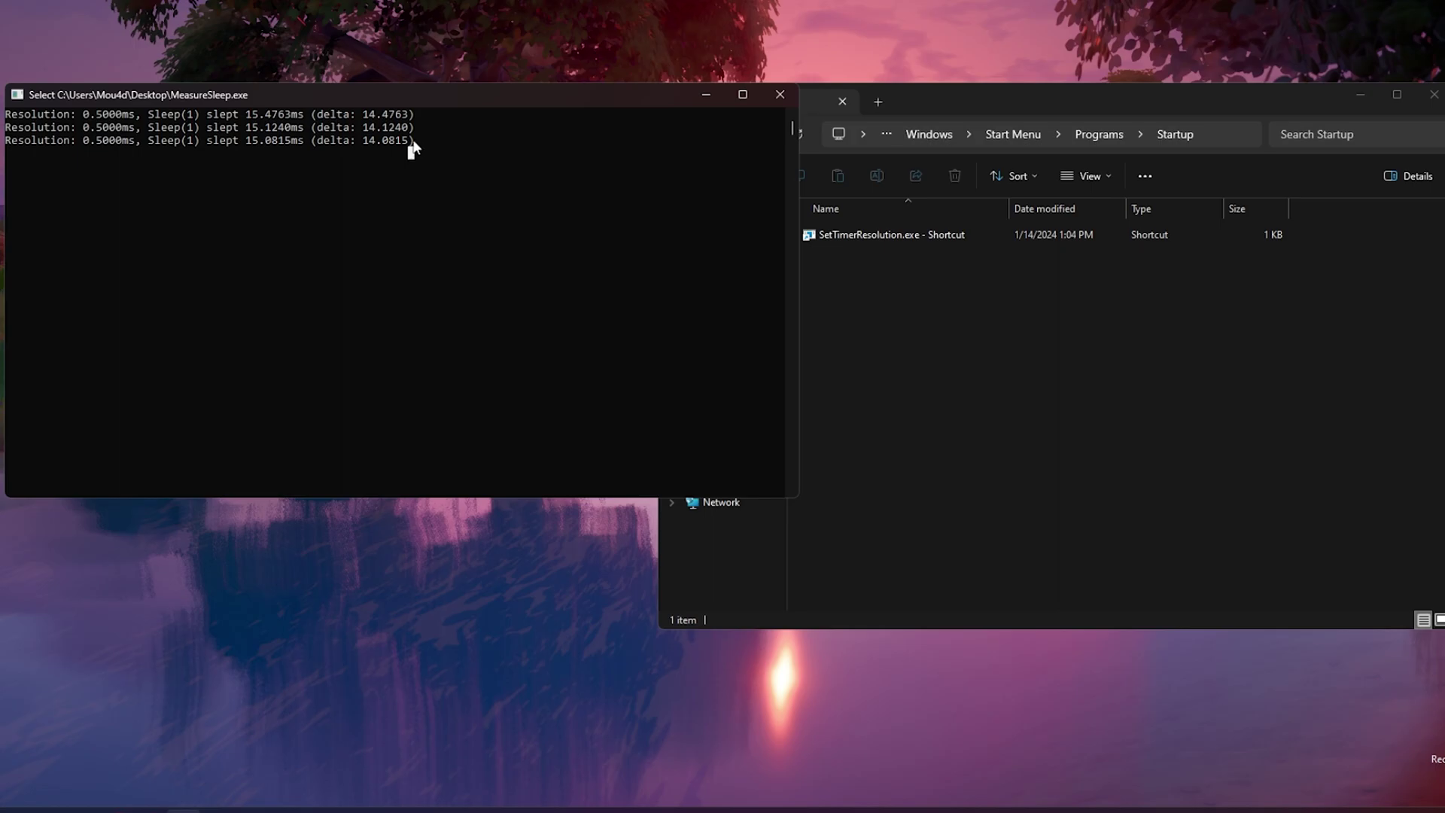
Launch the SetTimerResolution shortcut from Startup, allowing the unverified program to run.
left_click(535, 207)
left_click(961, 341)
left_click(867, 238)
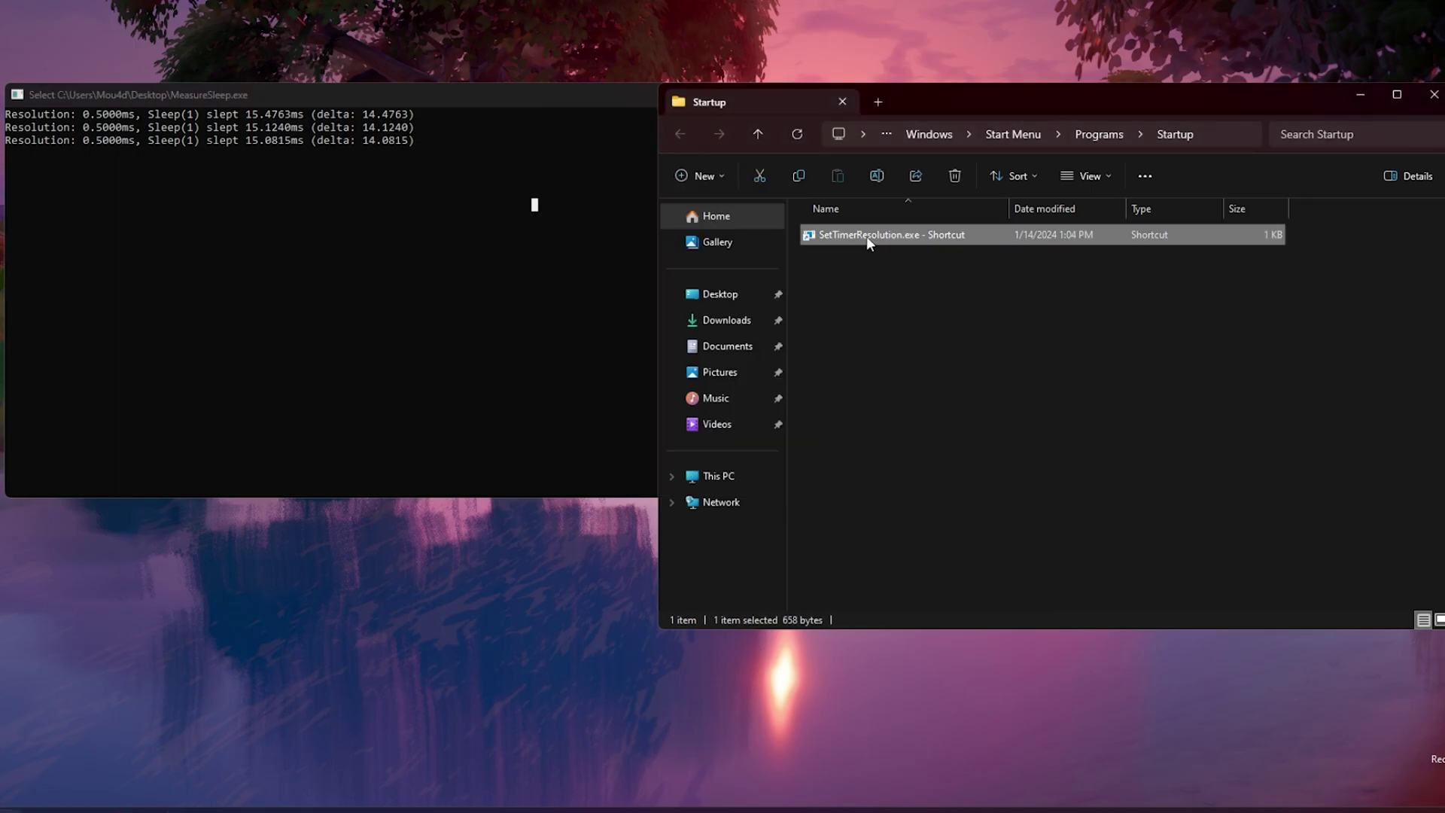
double_click(865, 236)
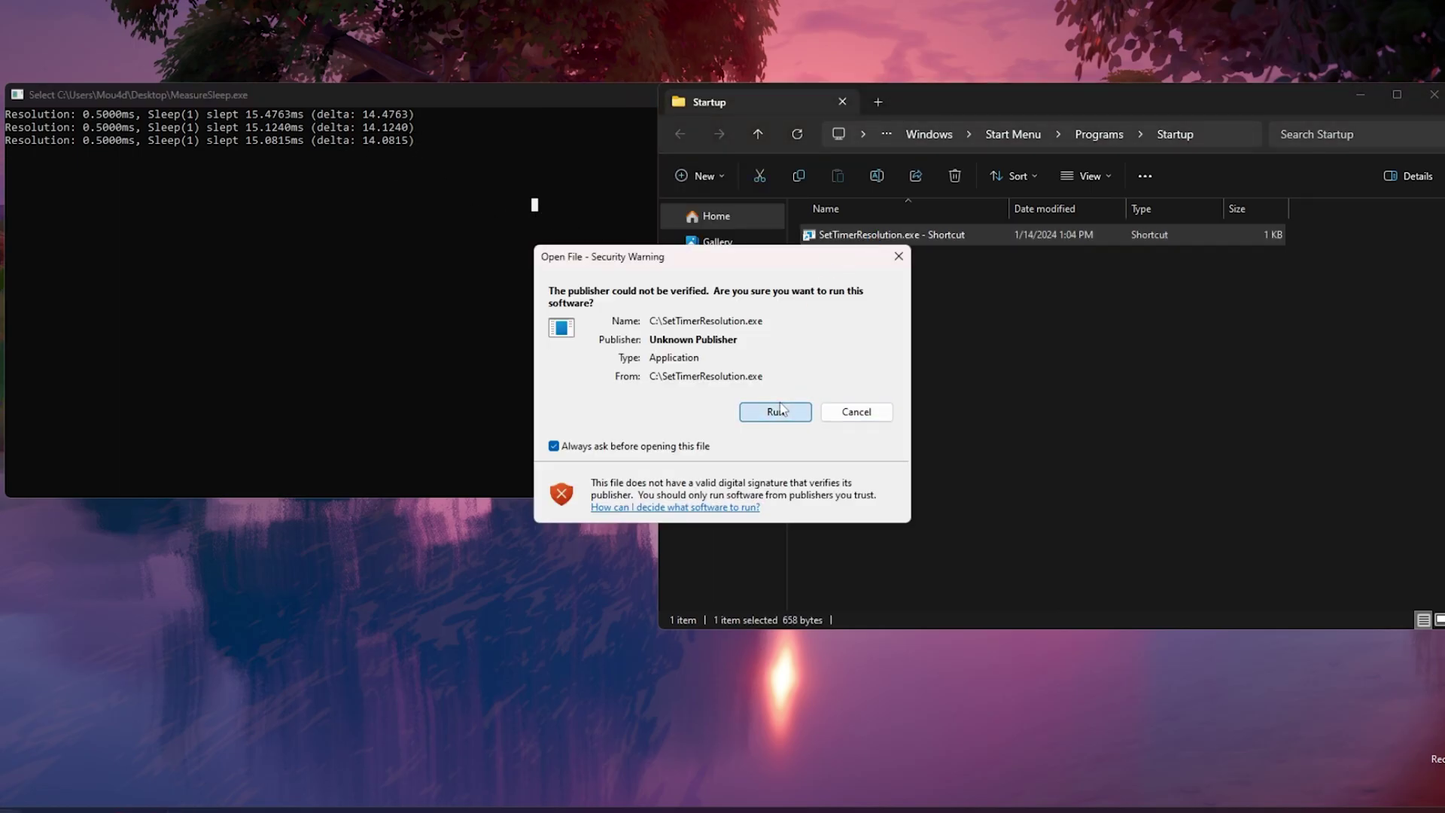
left_click(775, 411)
Change the shortcut's Target resolution from 5000 to 5040 and save it.
right_click(888, 242)
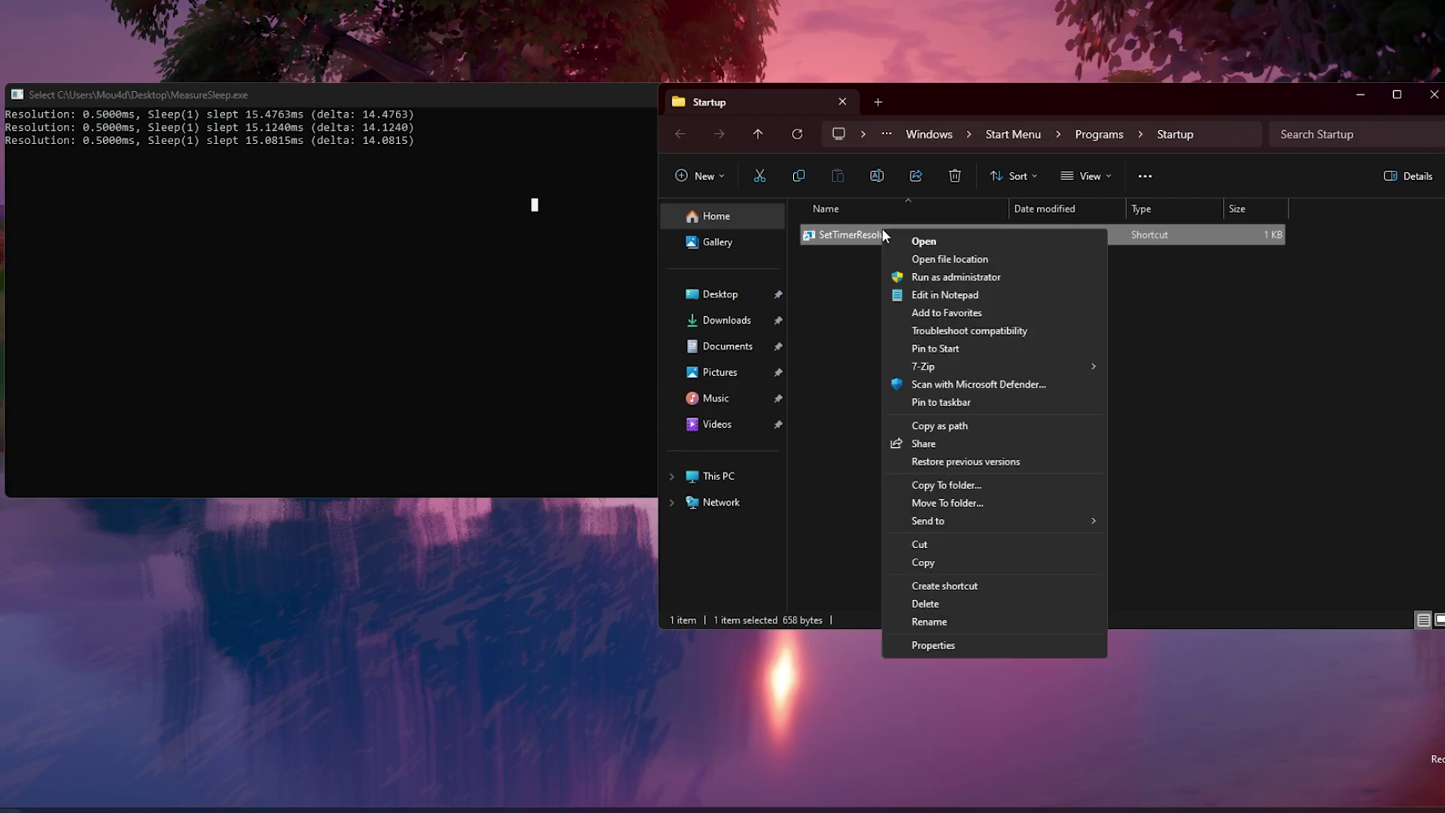
left_click(952, 645)
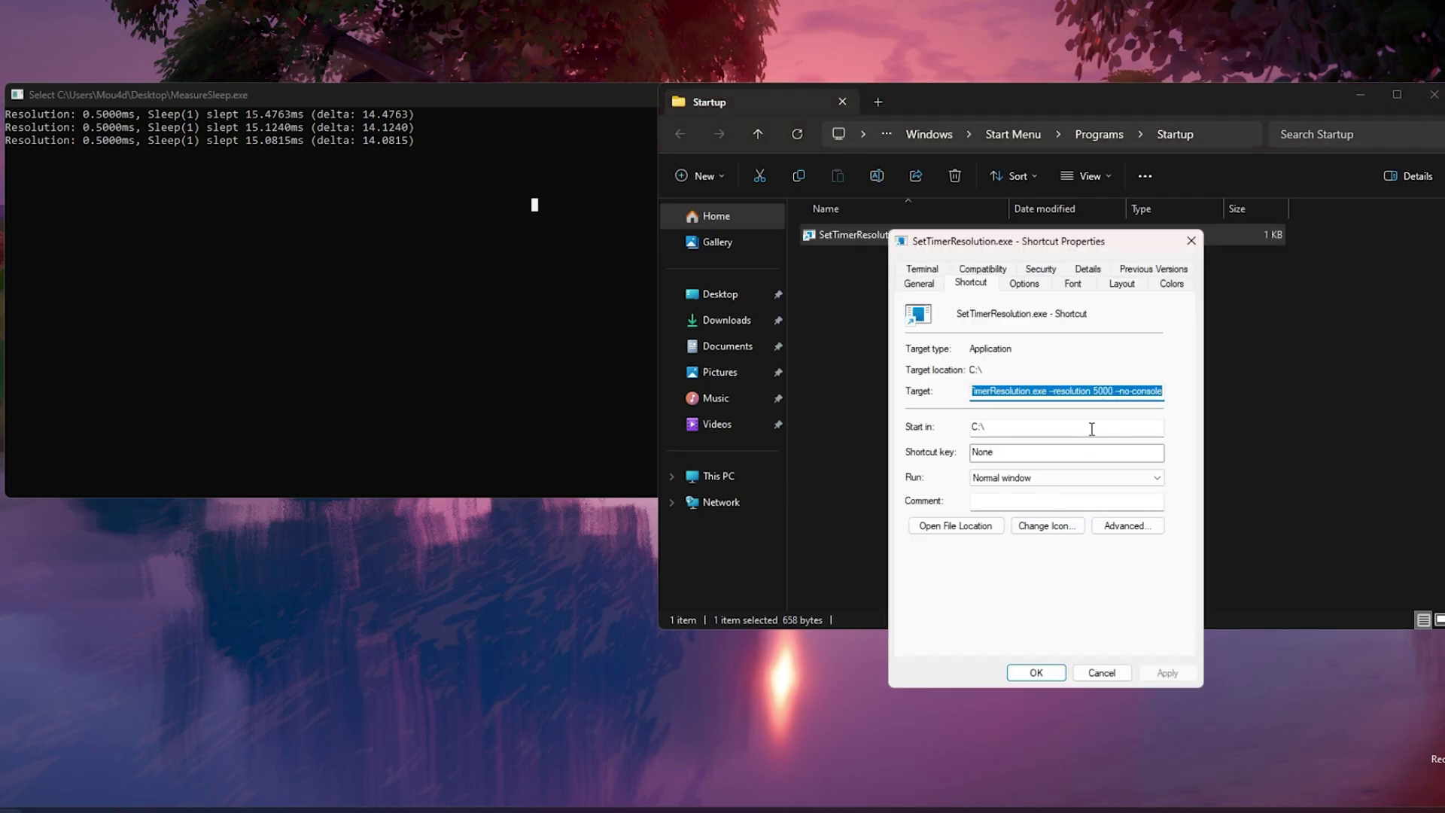
left_click(1096, 390)
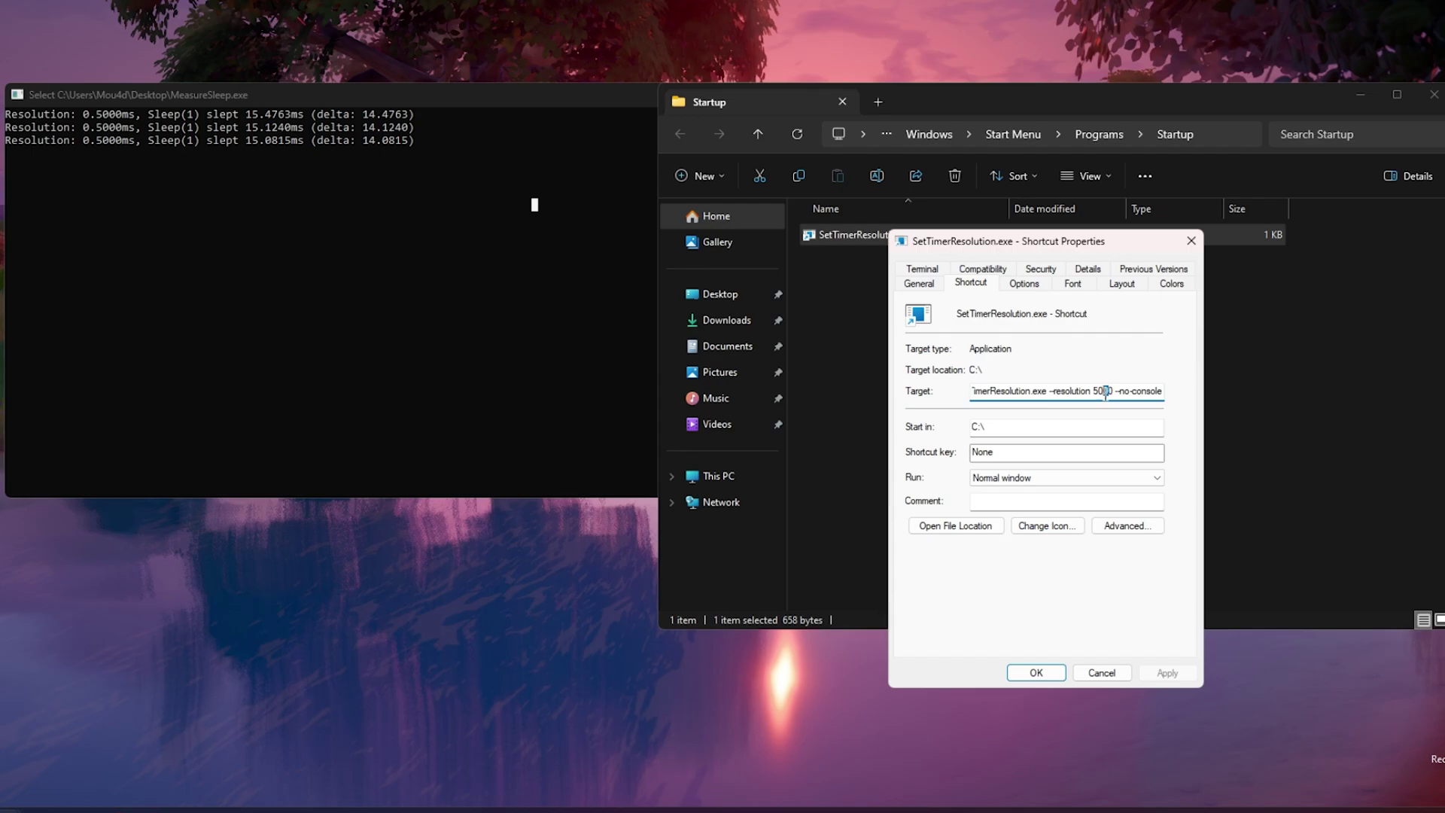
type("4")
left_click(1167, 673)
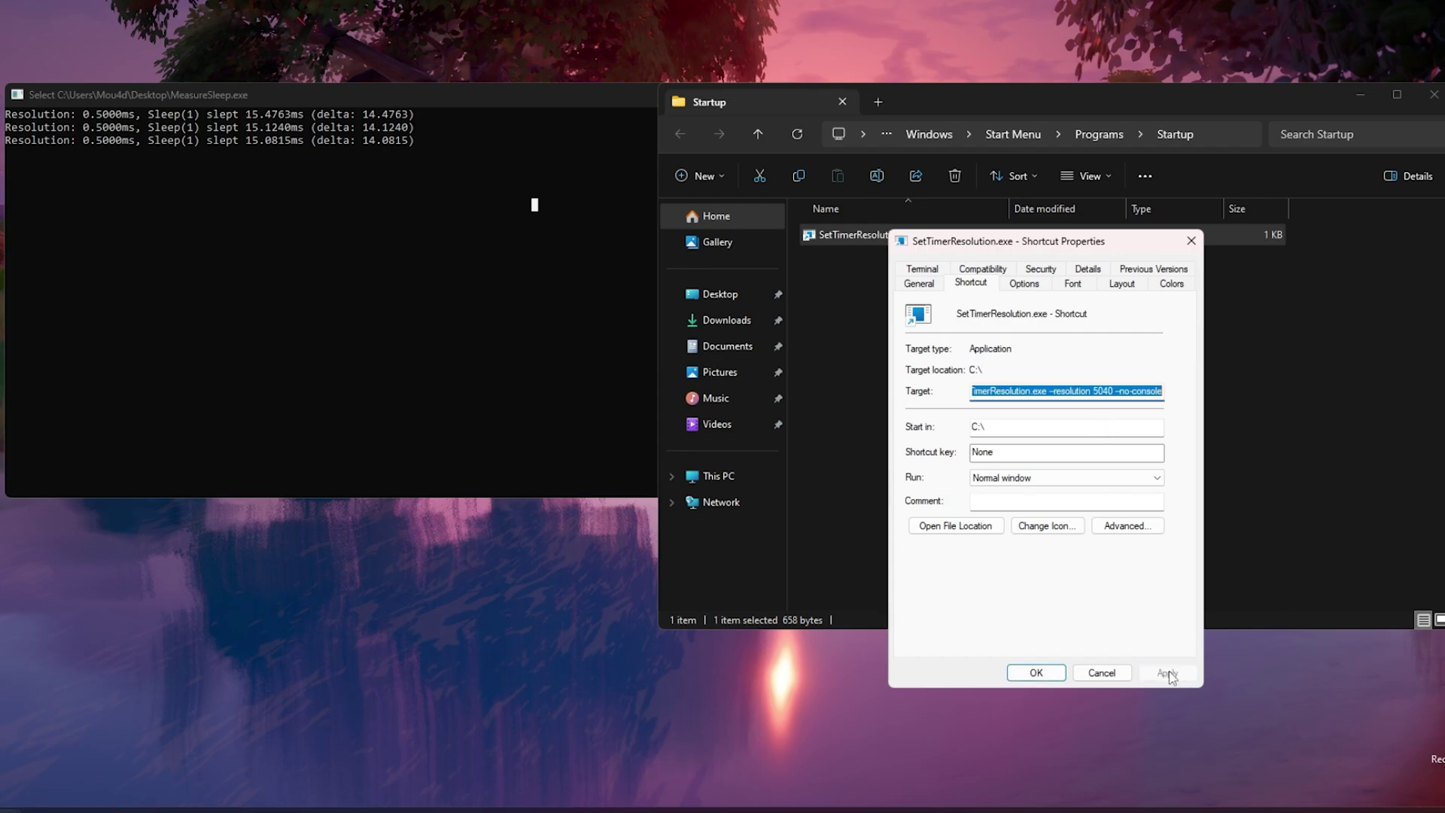
left_click(1036, 673)
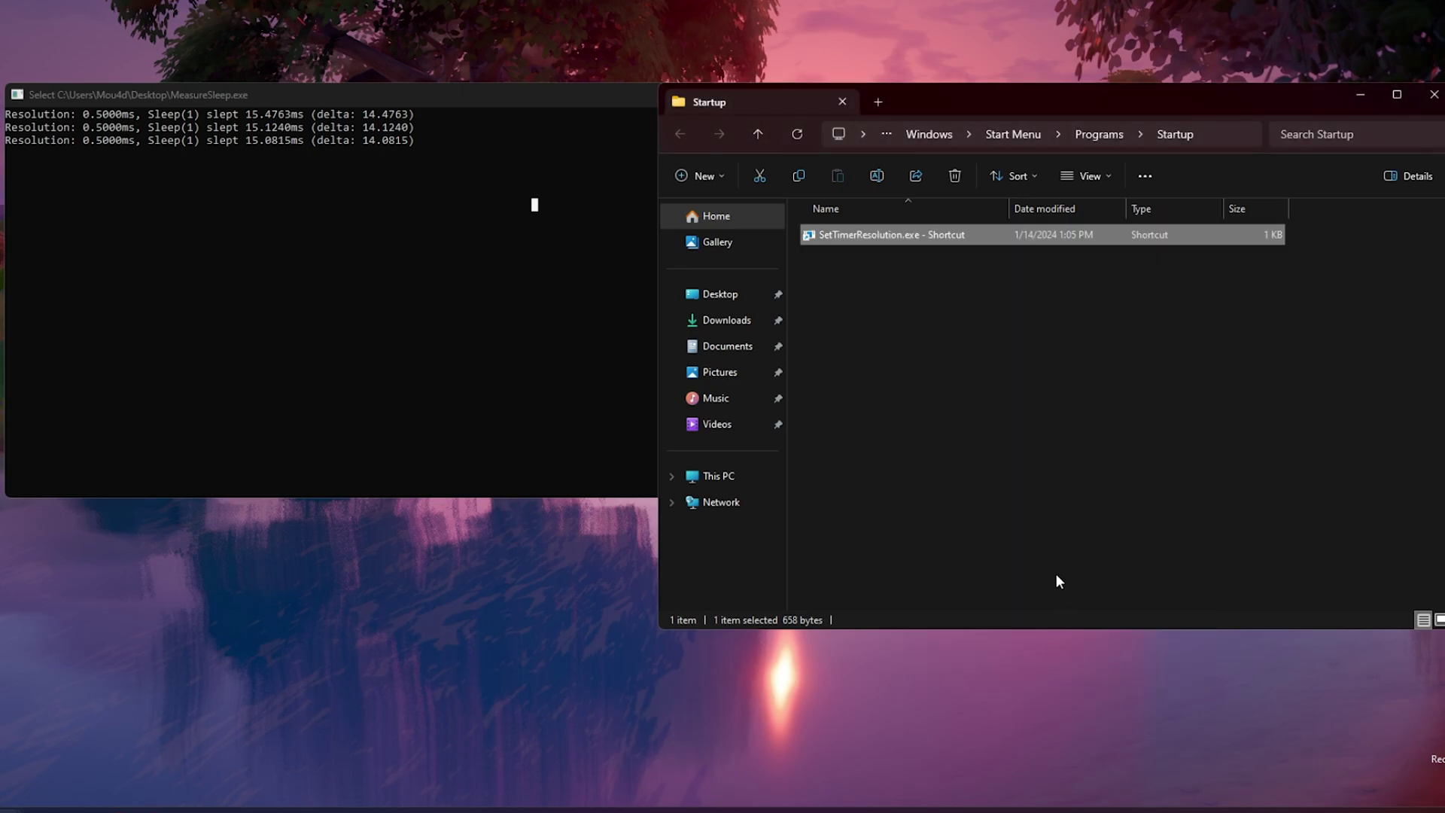
Relaunch the 5040 SetTimerResolution shortcut, allow it to run, and check MeasureSleep reports 0.5050ms.
left_click(951, 390)
double_click(864, 227)
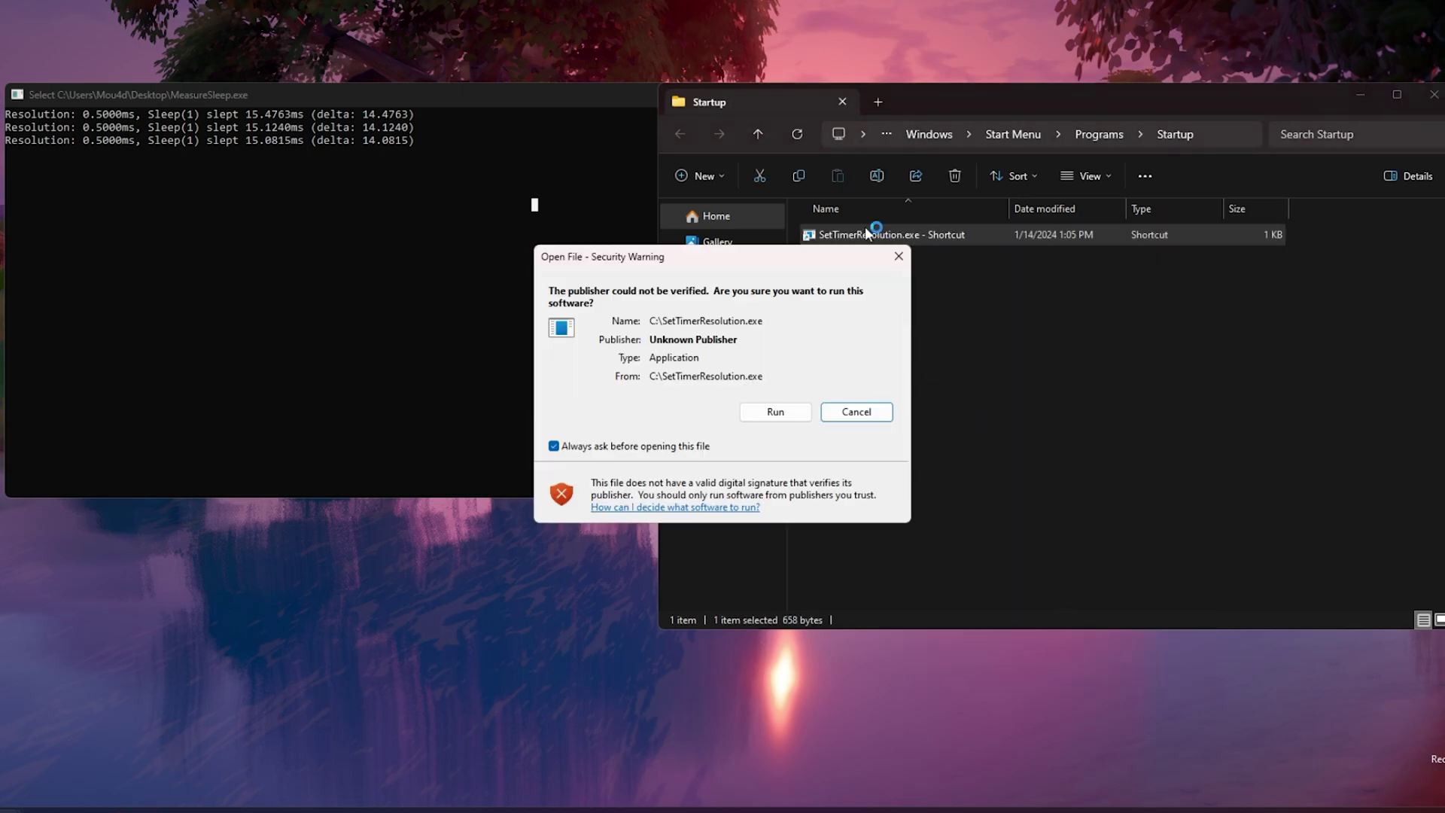
left_click(774, 412)
left_click(924, 384)
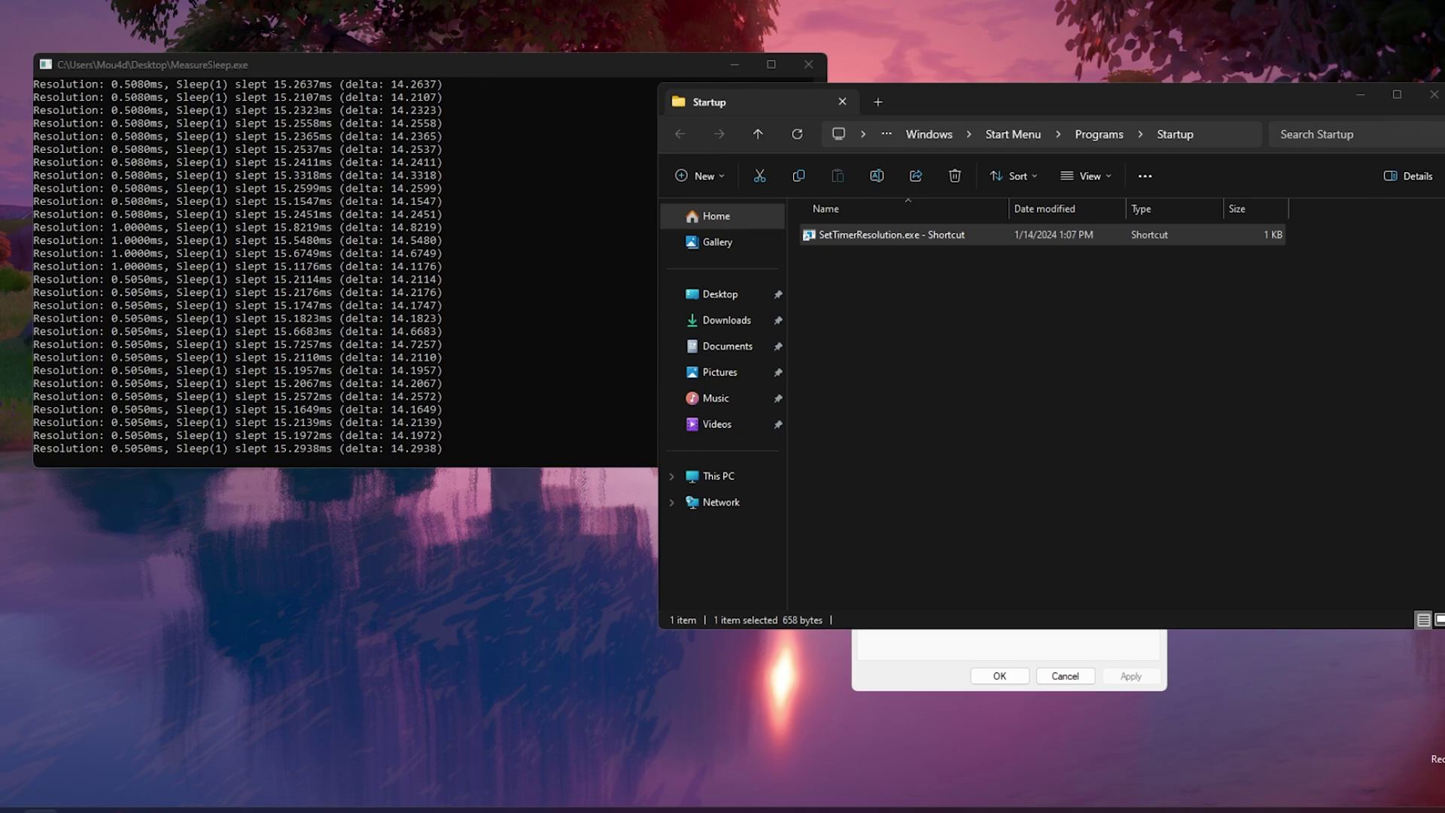